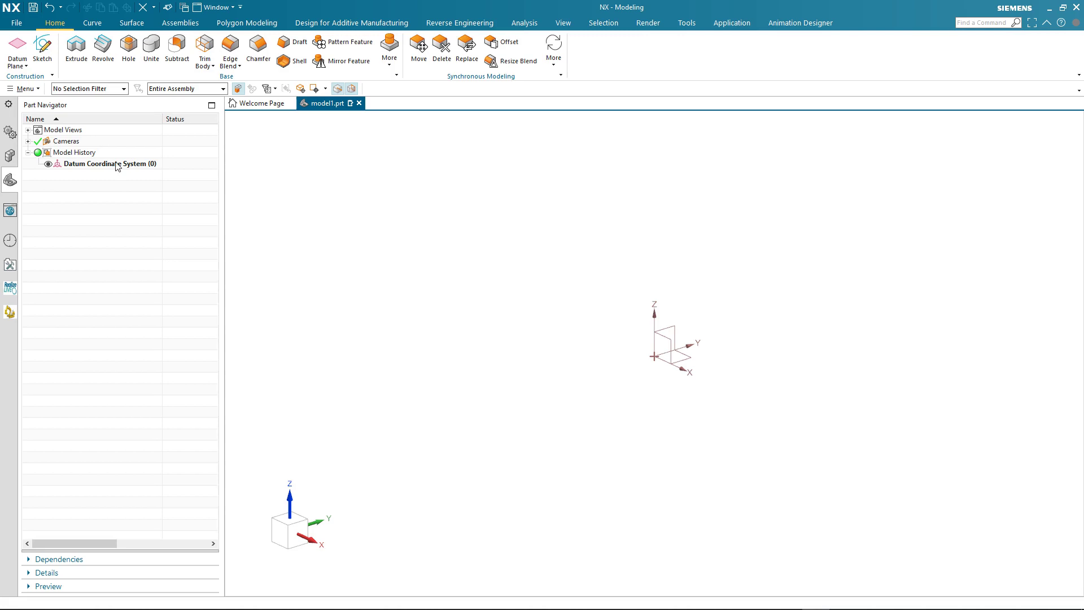
Start a sketch on the XY plane and draw the outline's top edge and step
{"action": "left_click", "coordinate": [42, 48]}
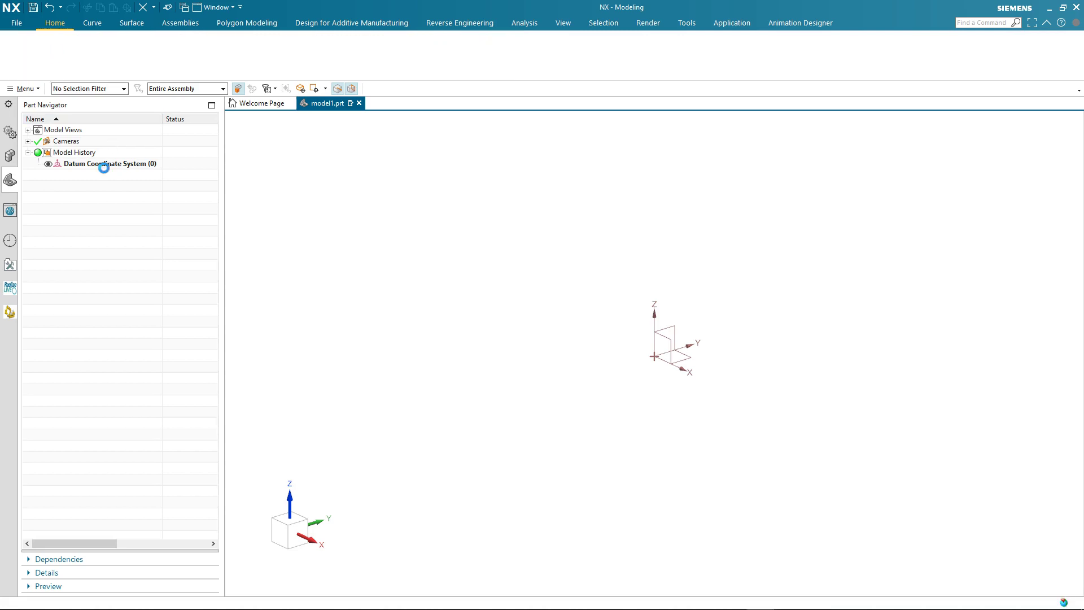
{"action": "middle_click", "coordinate": [162, 343]}
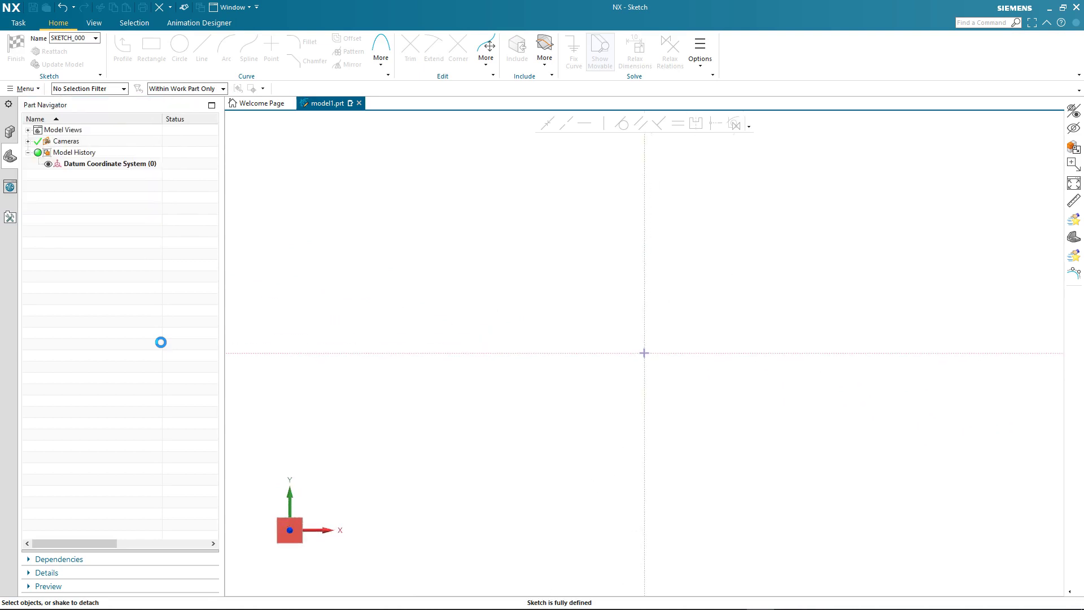
{"action": "left_click", "coordinate": [283, 220]}
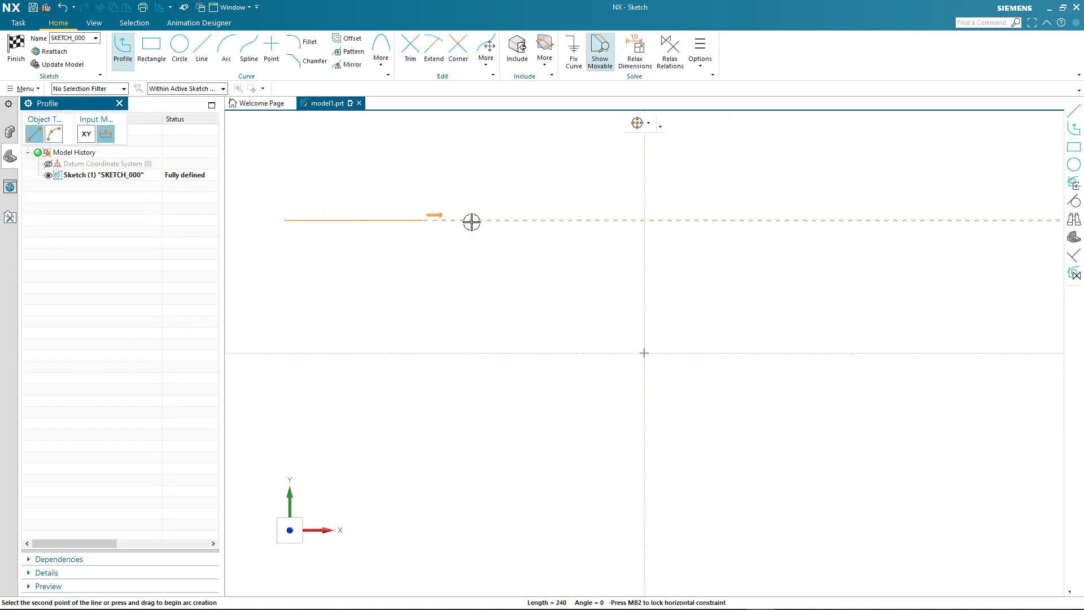
{"action": "left_click", "coordinate": [523, 220]}
{"action": "left_click", "coordinate": [523, 294]}
{"action": "left_click", "coordinate": [607, 295]}
Add the right and bottom edges and a lower-left quarter arc, closing at the start corner
{"action": "left_click", "coordinate": [605, 454]}
{"action": "left_click", "coordinate": [444, 453]}
{"action": "left_click_drag", "start_coordinate": [445, 453], "coordinate": [423, 420]}
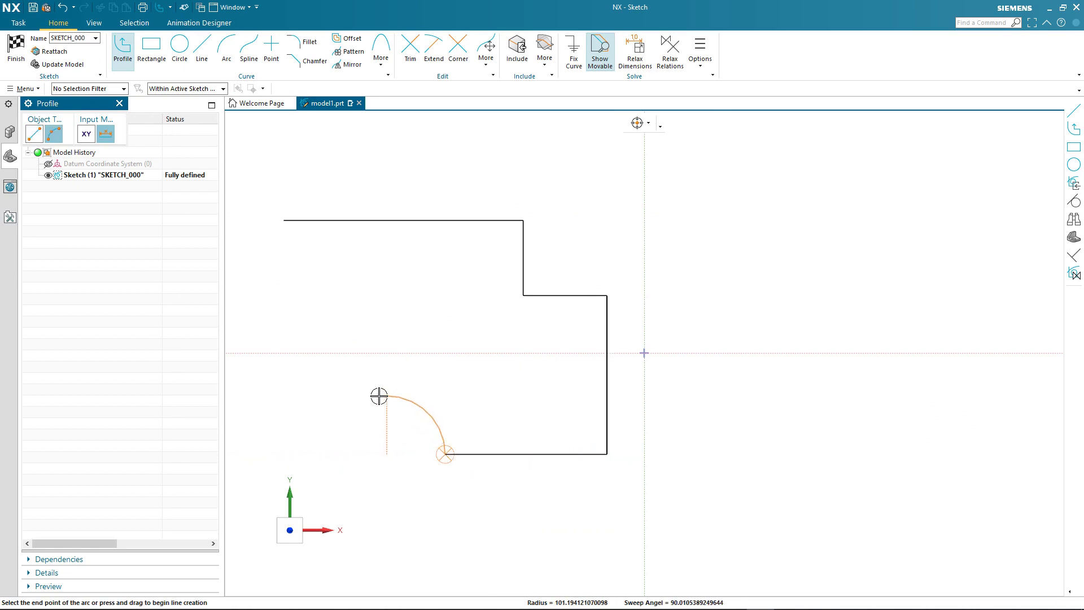
{"action": "left_click", "coordinate": [382, 395]}
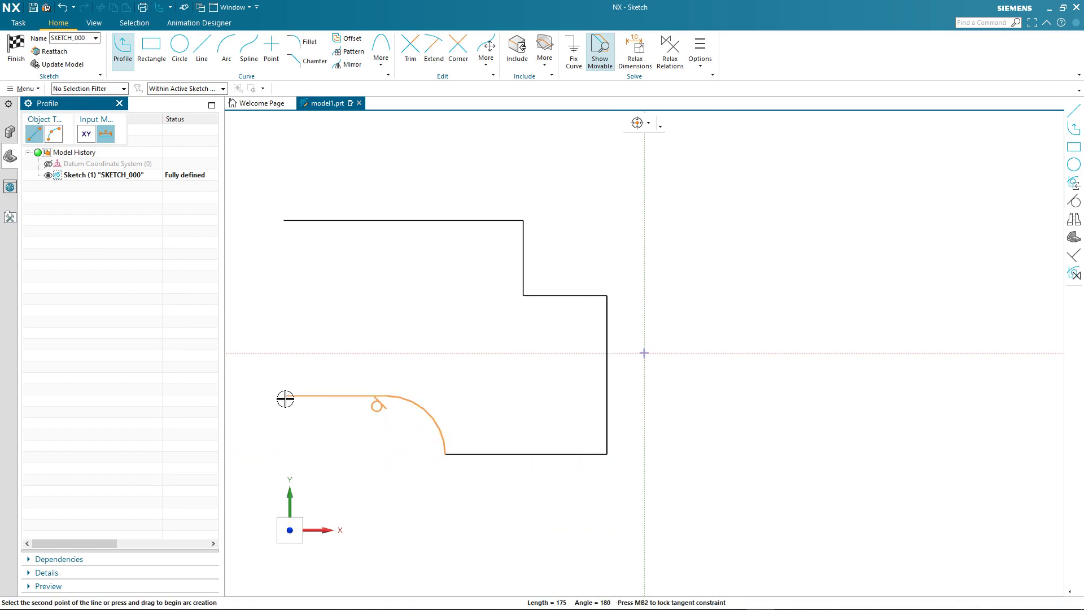
{"action": "left_click", "coordinate": [285, 220]}
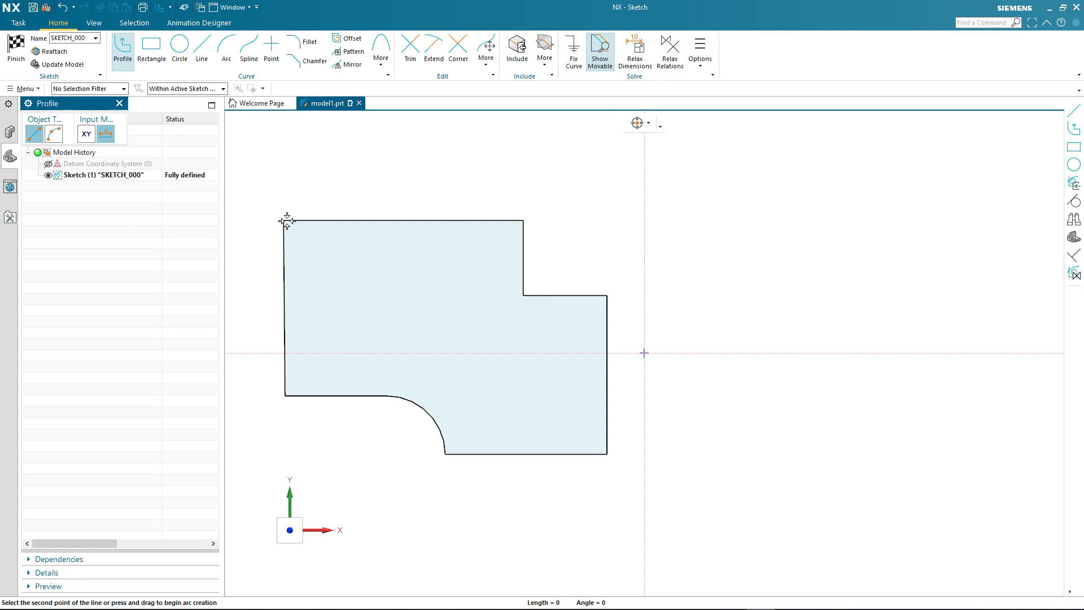
{"action": "key", "text": "Escape"}
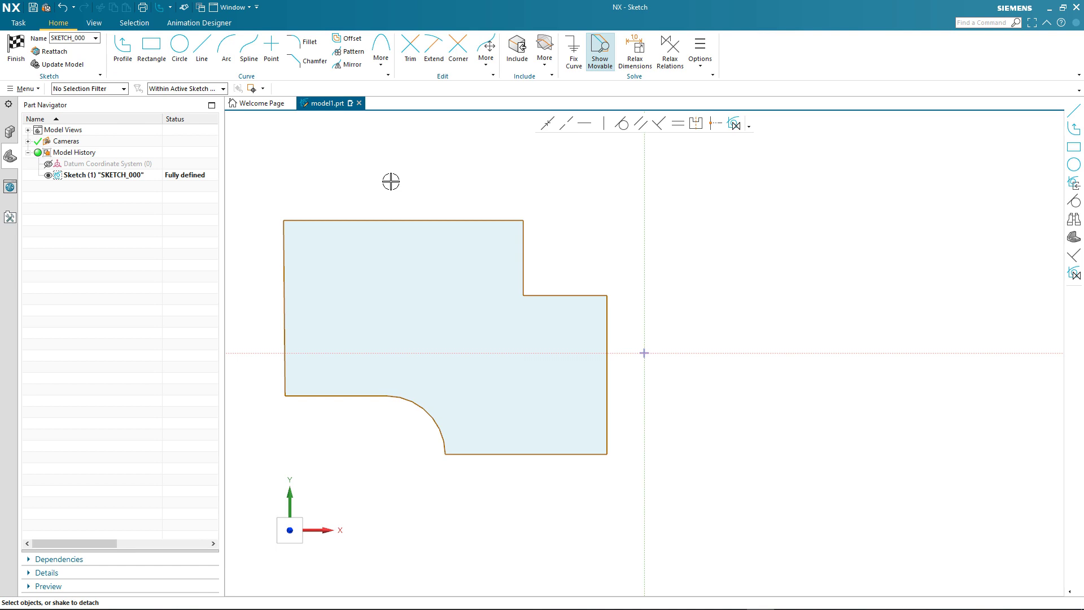
Draw two free slanted lines right of the outline and drag each into position
{"action": "left_click", "coordinate": [201, 51]}
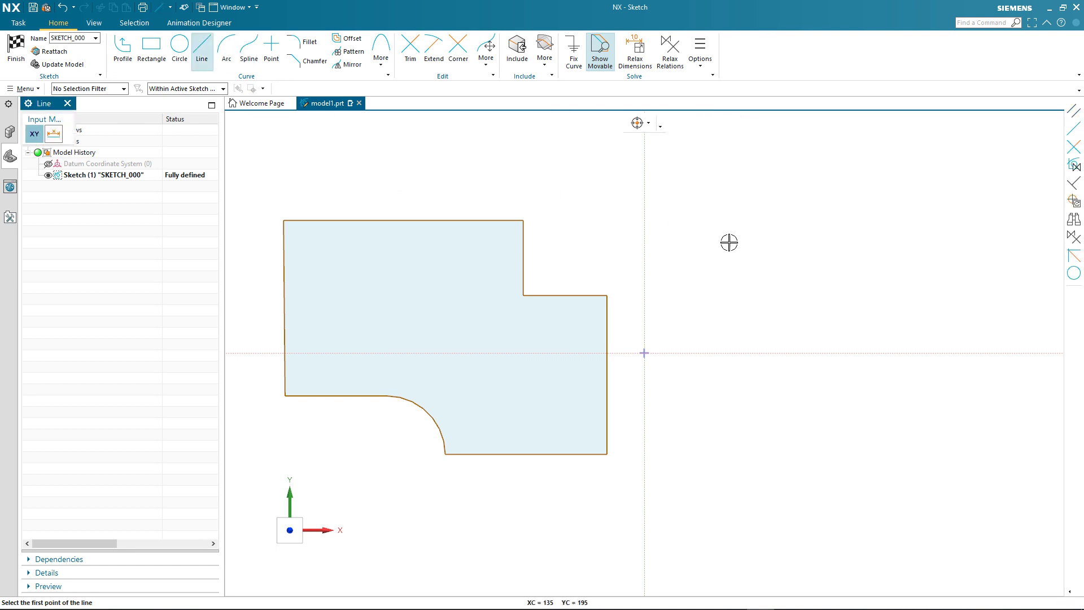
{"action": "left_click", "coordinate": [679, 258]}
{"action": "left_click", "coordinate": [835, 171]}
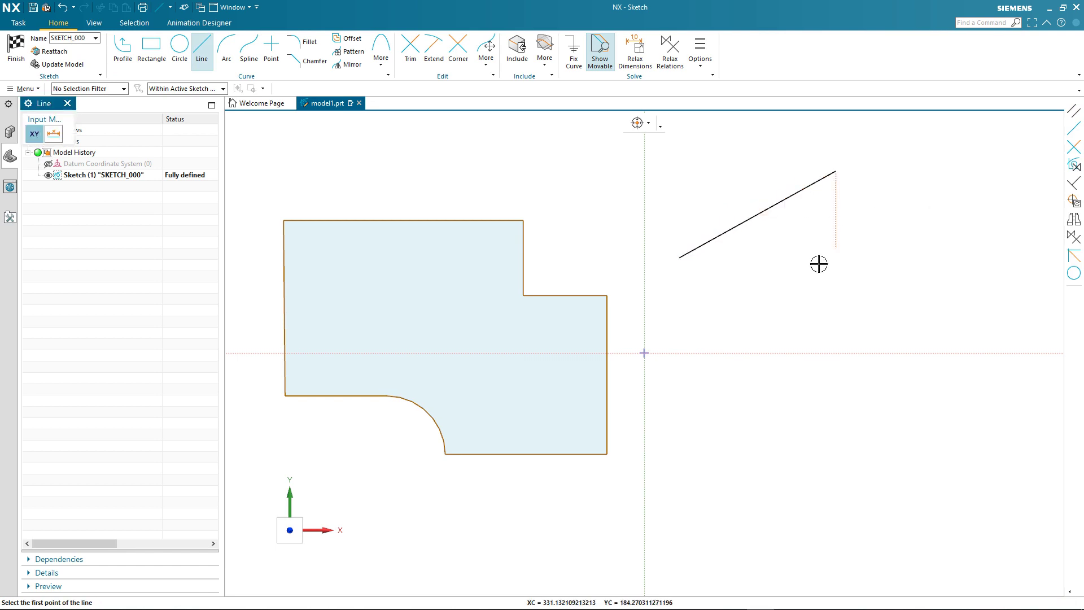
{"action": "left_click", "coordinate": [794, 321]}
{"action": "left_click", "coordinate": [959, 290]}
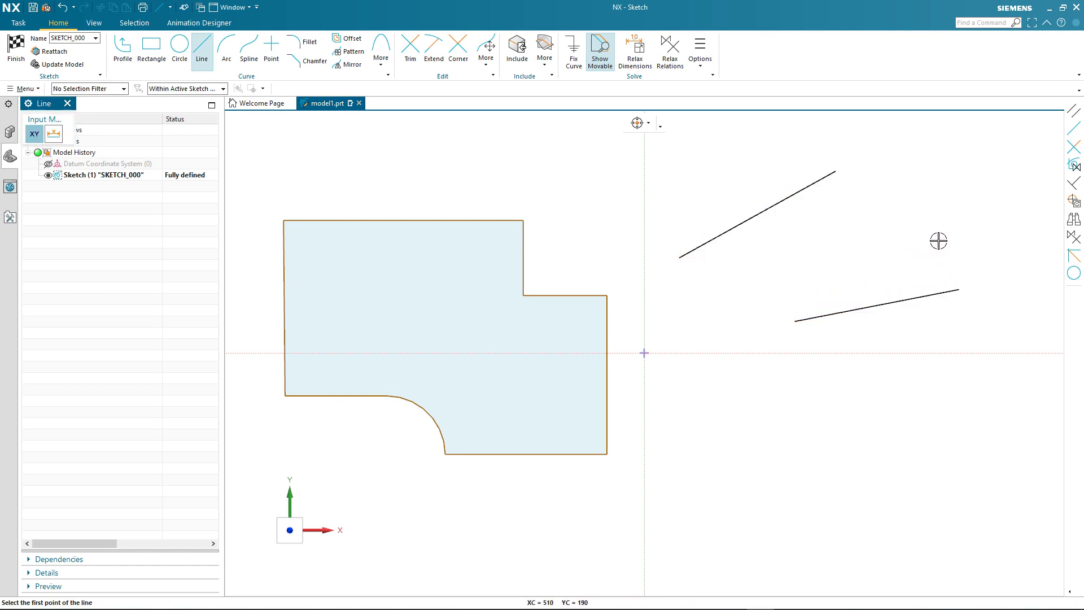
{"action": "key", "text": "Escape"}
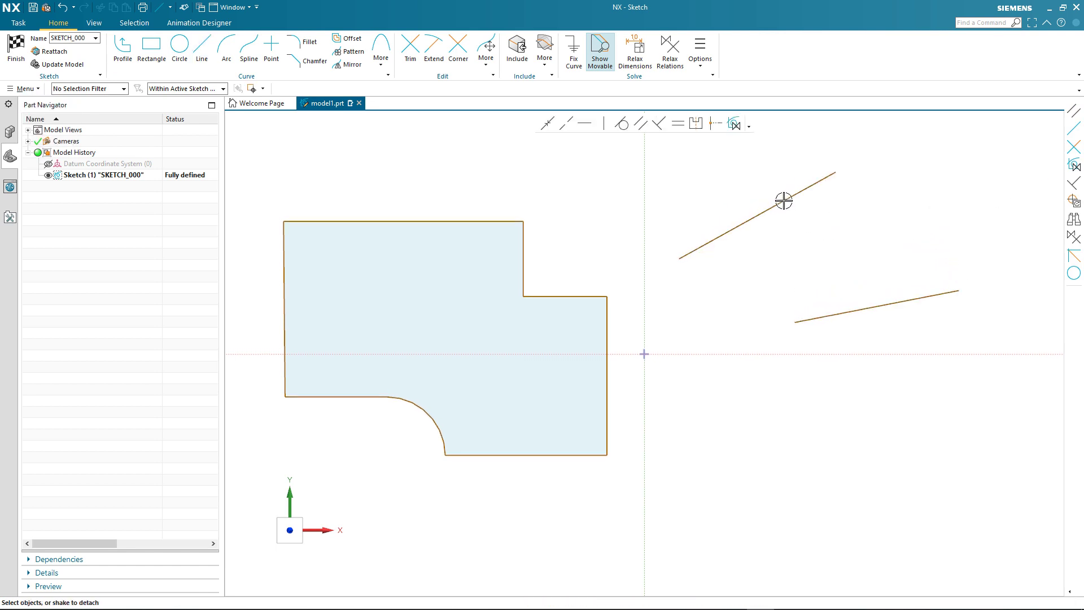
{"action": "mouse_move", "coordinate": [783, 202]}
{"action": "left_mouse_down"}
{"action": "mouse_move", "coordinate": [828, 243]}
{"action": "mouse_move", "coordinate": [766, 193]}
{"action": "left_mouse_up"}
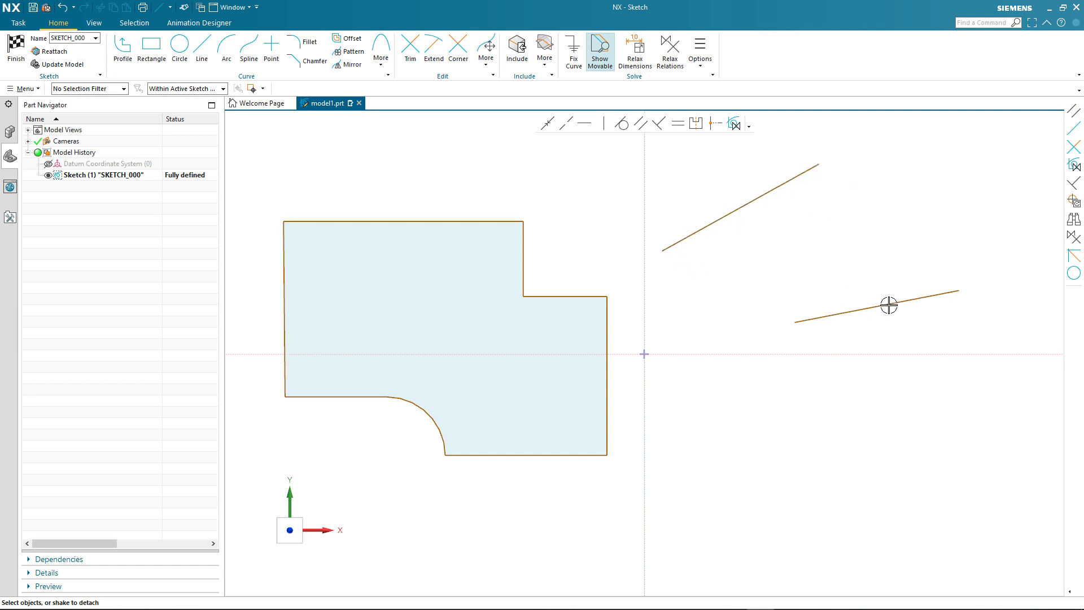
{"action": "mouse_move", "coordinate": [886, 297]}
{"action": "left_mouse_down"}
{"action": "mouse_move", "coordinate": [830, 281]}
{"action": "mouse_move", "coordinate": [852, 293]}
{"action": "mouse_move", "coordinate": [915, 280]}
{"action": "left_mouse_up"}
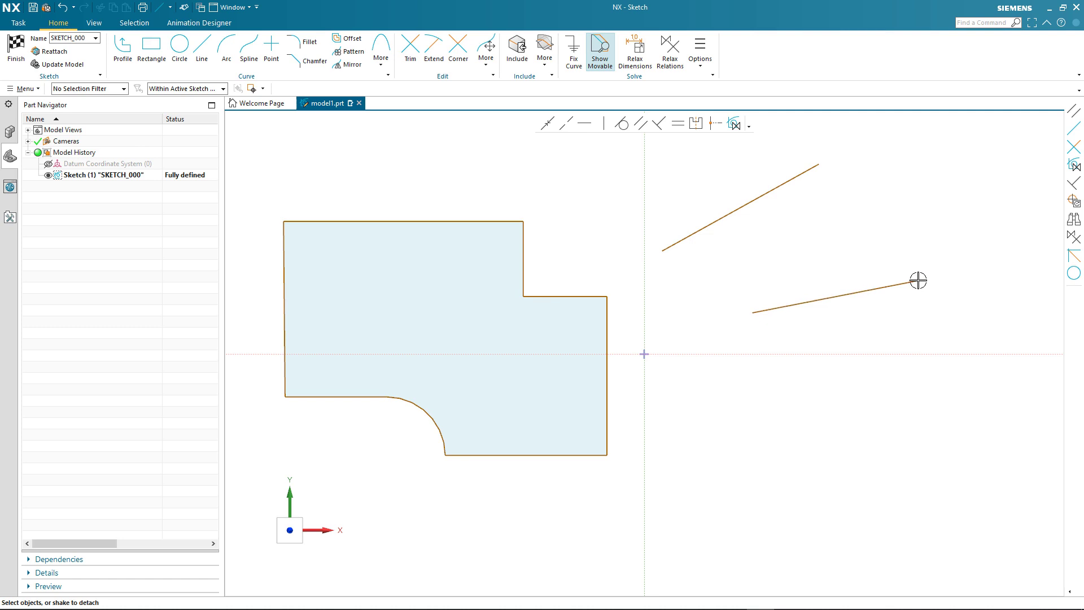
Drag the lower line's right endpoint up, then level it horizontal
{"action": "left_click_drag", "start_coordinate": [916, 280], "coordinate": [913, 256]}
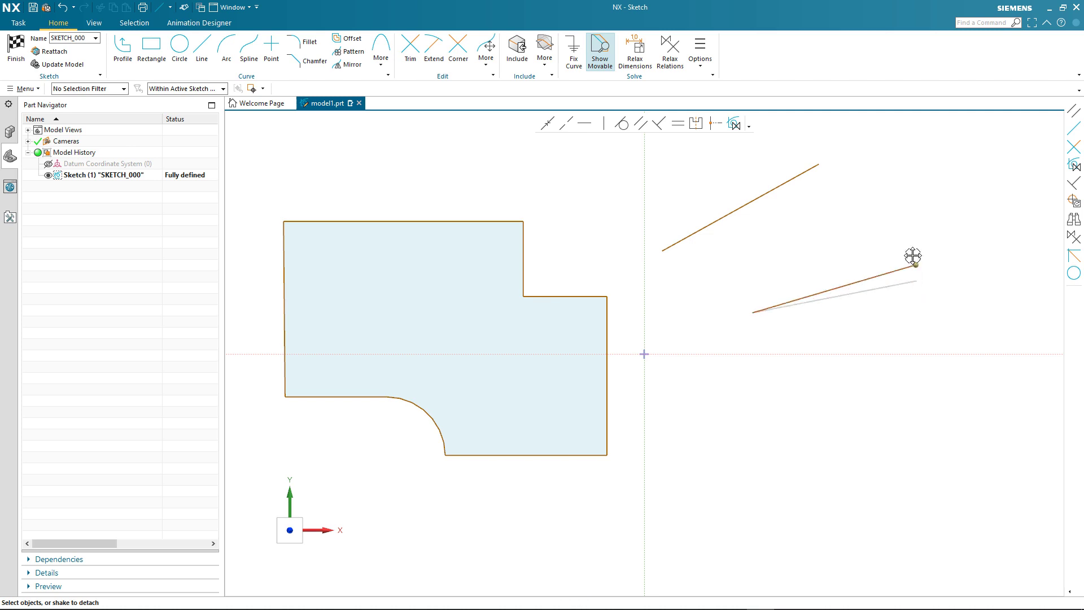
{"action": "left_click_drag", "start_coordinate": [913, 256], "coordinate": [915, 311]}
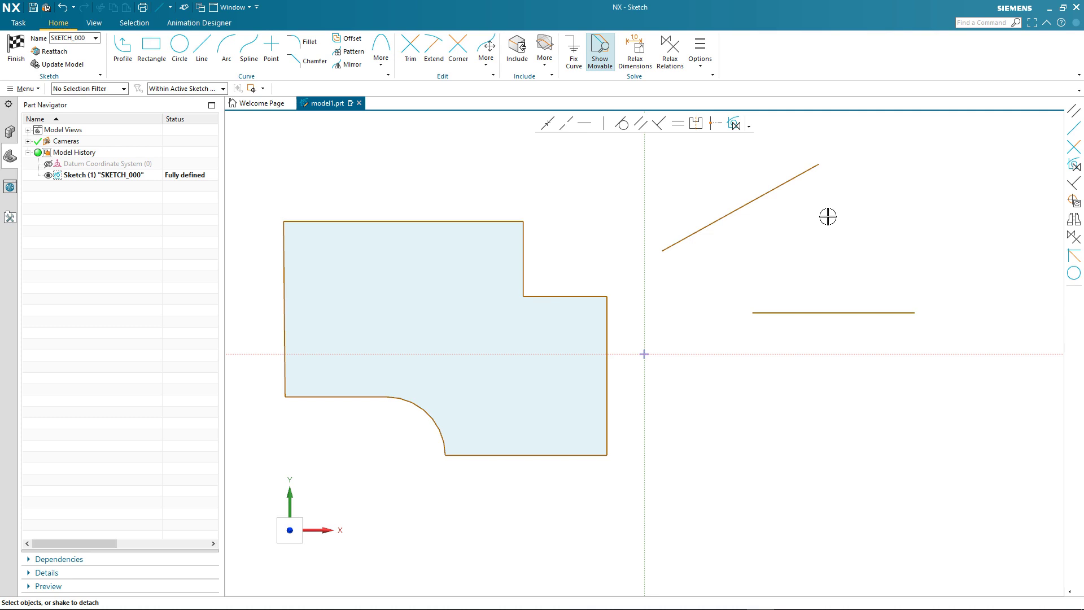
Make the horizontal line parallel to the slanted one, then tilt the pair steeper
{"action": "left_click", "coordinate": [797, 313]}
{"action": "left_click", "coordinate": [772, 191]}
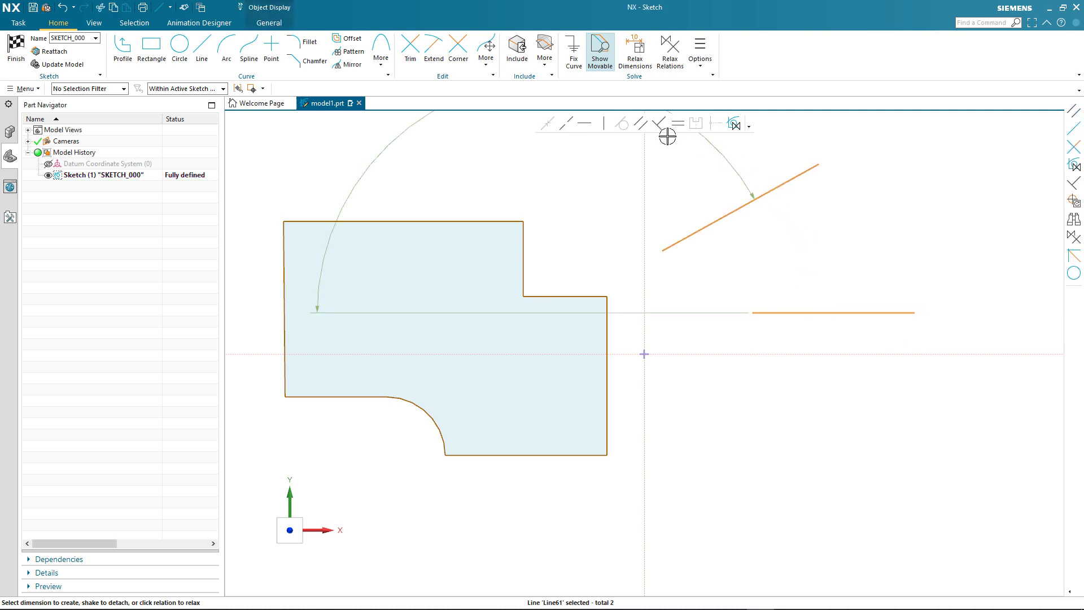
{"action": "left_click", "coordinate": [640, 124]}
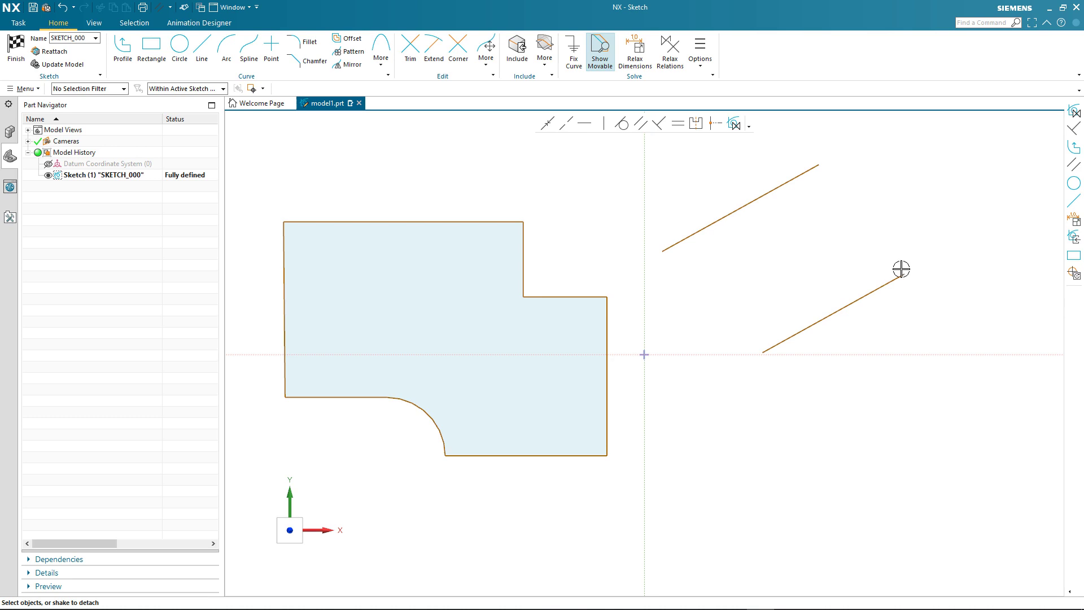
{"action": "left_click_drag", "start_coordinate": [902, 269], "coordinate": [903, 273]}
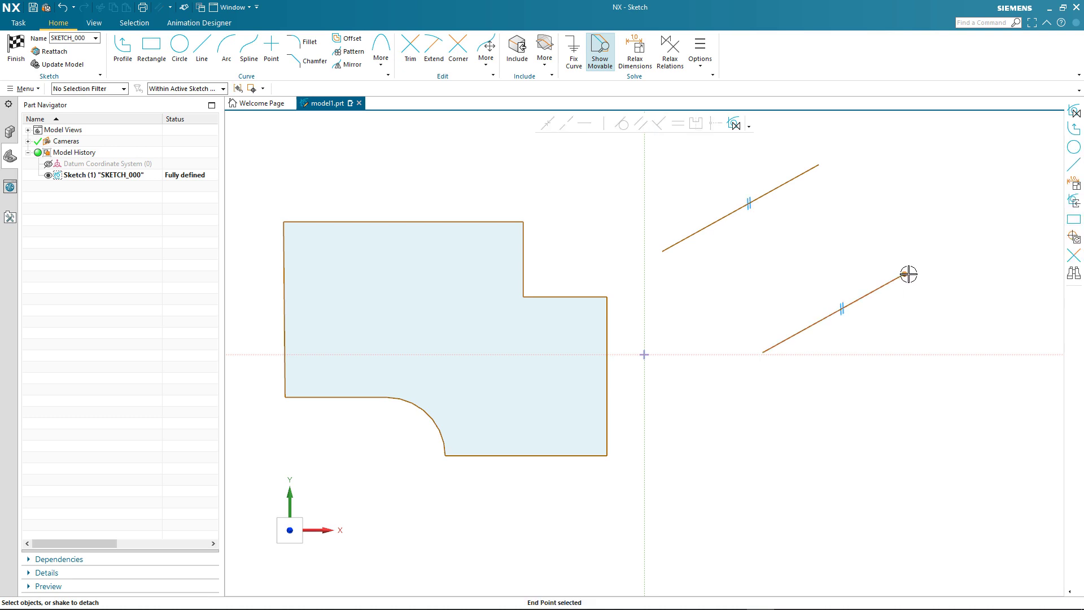
{"action": "left_click_drag", "start_coordinate": [909, 274], "coordinate": [865, 272]}
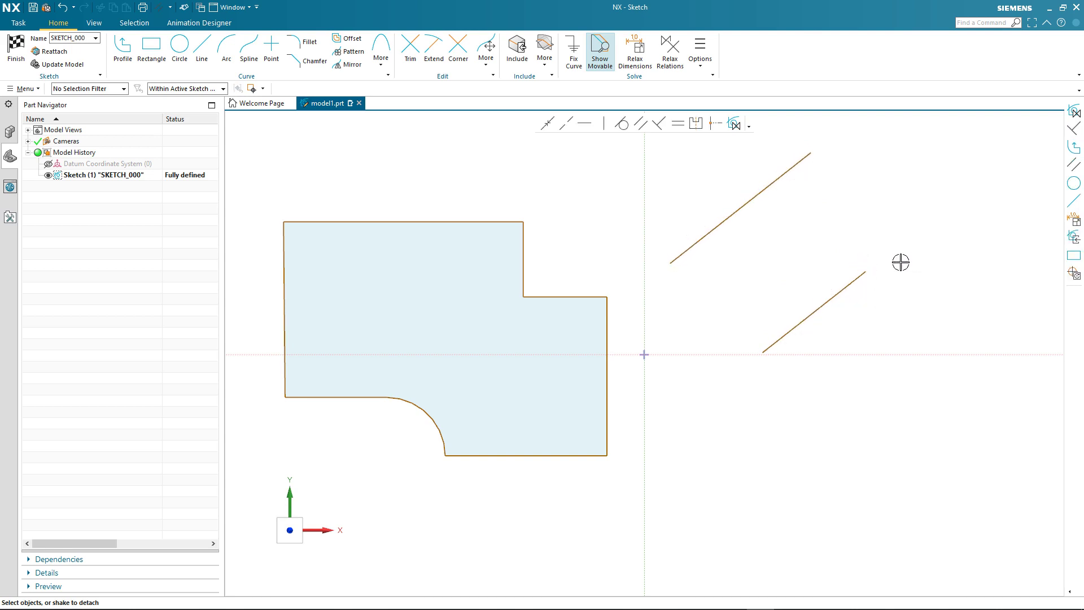
Remove the parallel relation and drag the lower line's ends so it slopes down rightward
{"action": "left_click", "coordinate": [865, 272]}
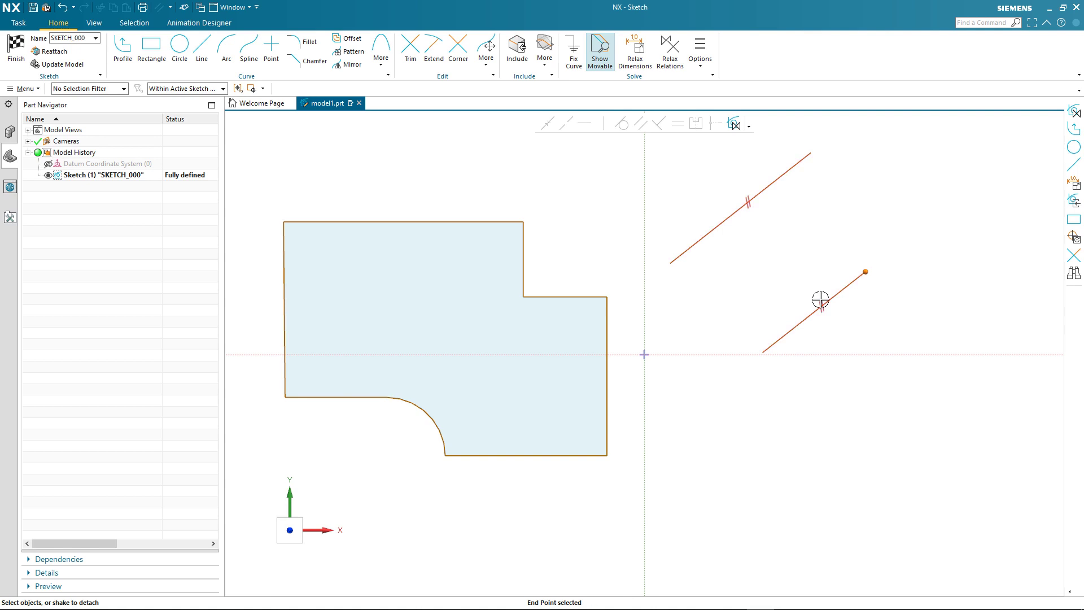
{"action": "left_click", "coordinate": [821, 302]}
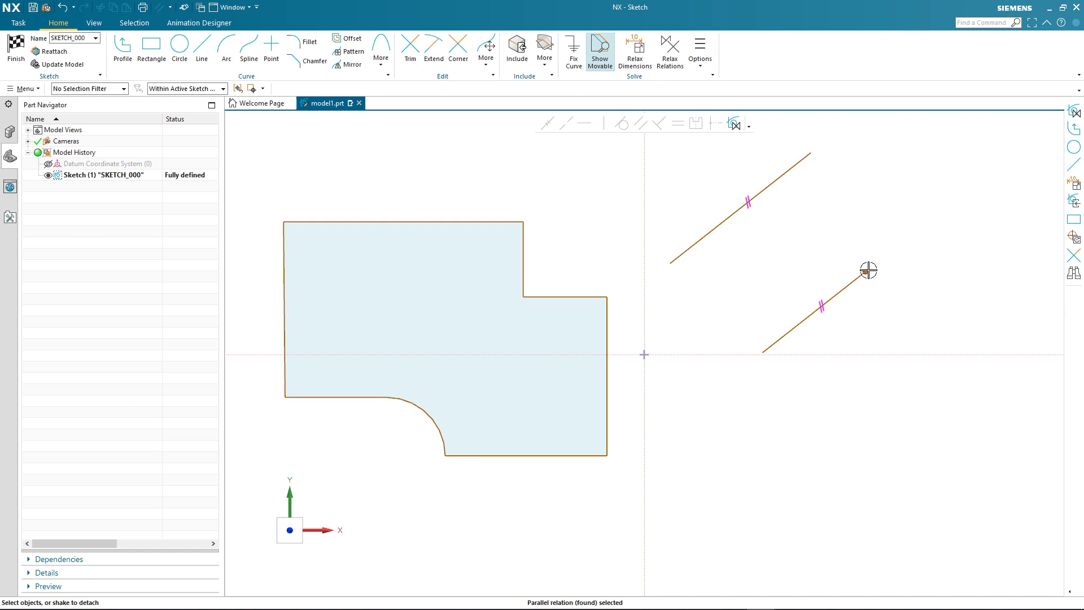
{"action": "left_click_drag", "start_coordinate": [866, 270], "coordinate": [884, 308]}
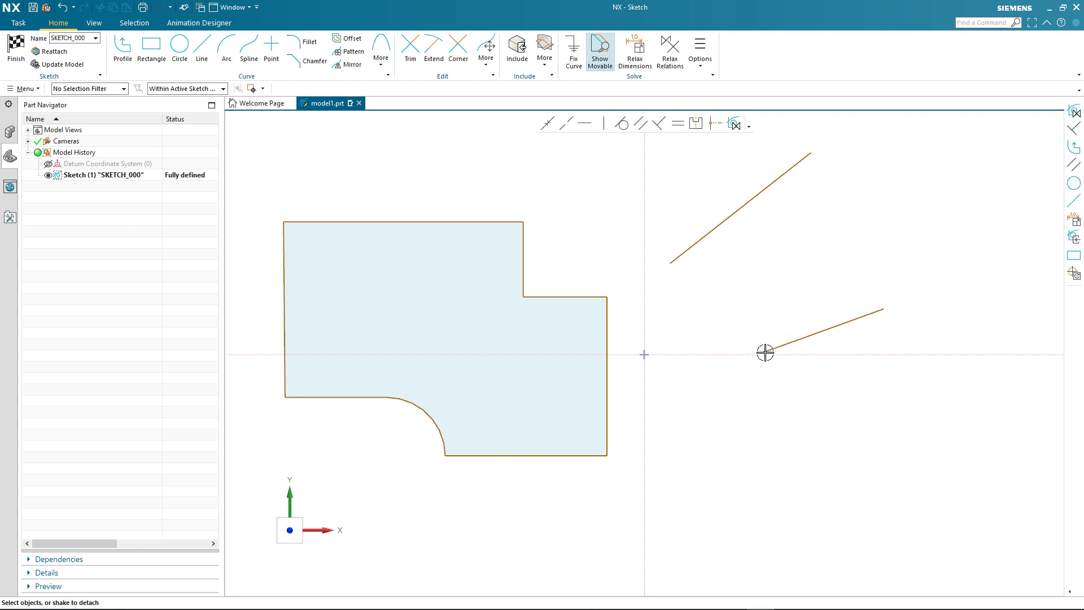
{"action": "left_click_drag", "start_coordinate": [765, 347], "coordinate": [778, 268]}
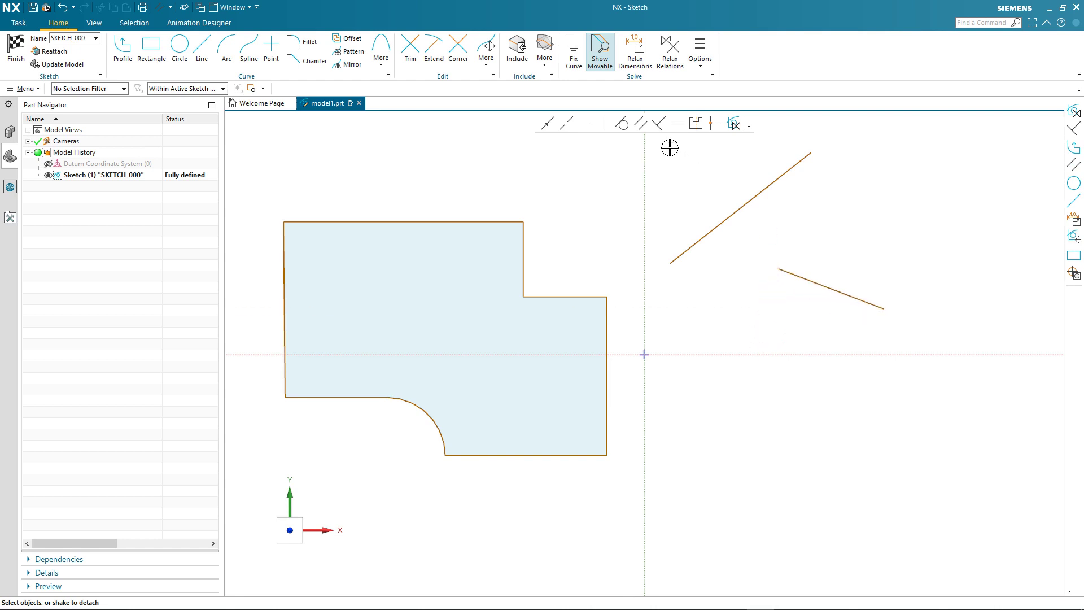
Make the lower line perpendicular to the upper line and extend its upper end
{"action": "left_click", "coordinate": [659, 123]}
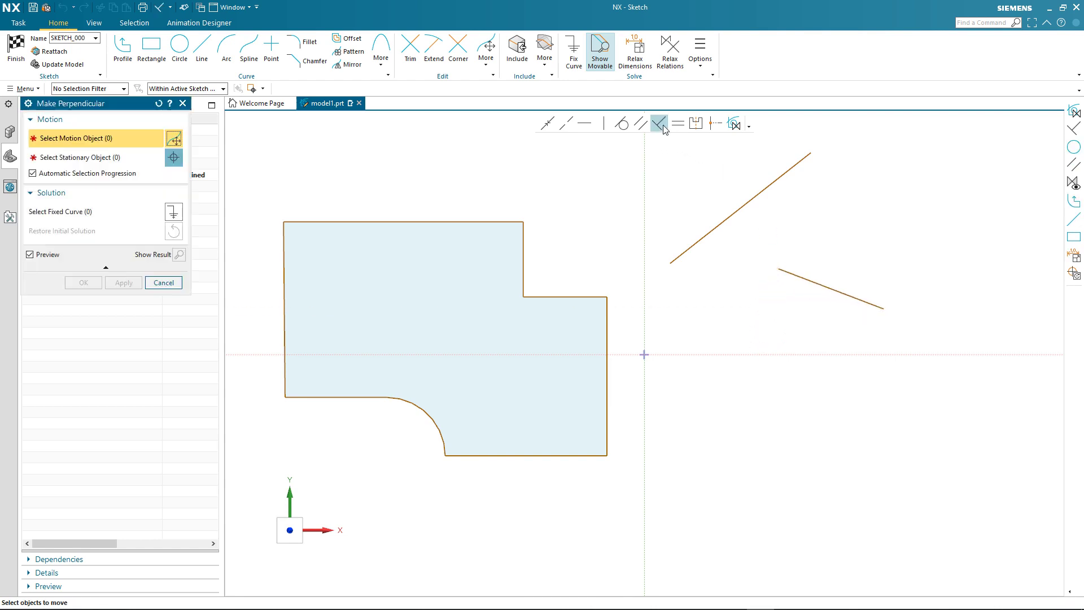
{"action": "left_click", "coordinate": [799, 278]}
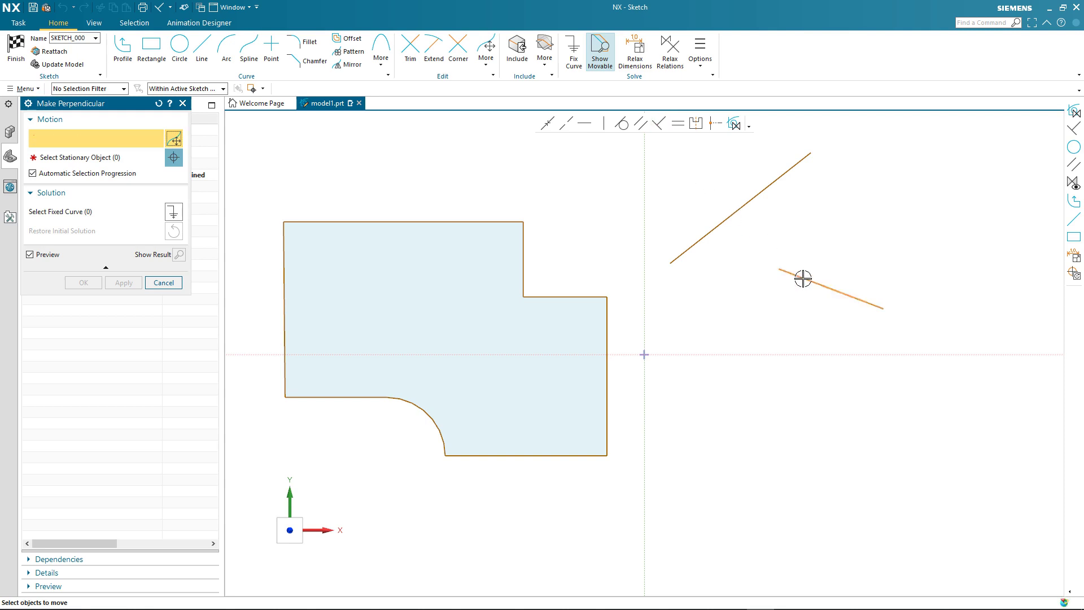
{"action": "left_click", "coordinate": [740, 211]}
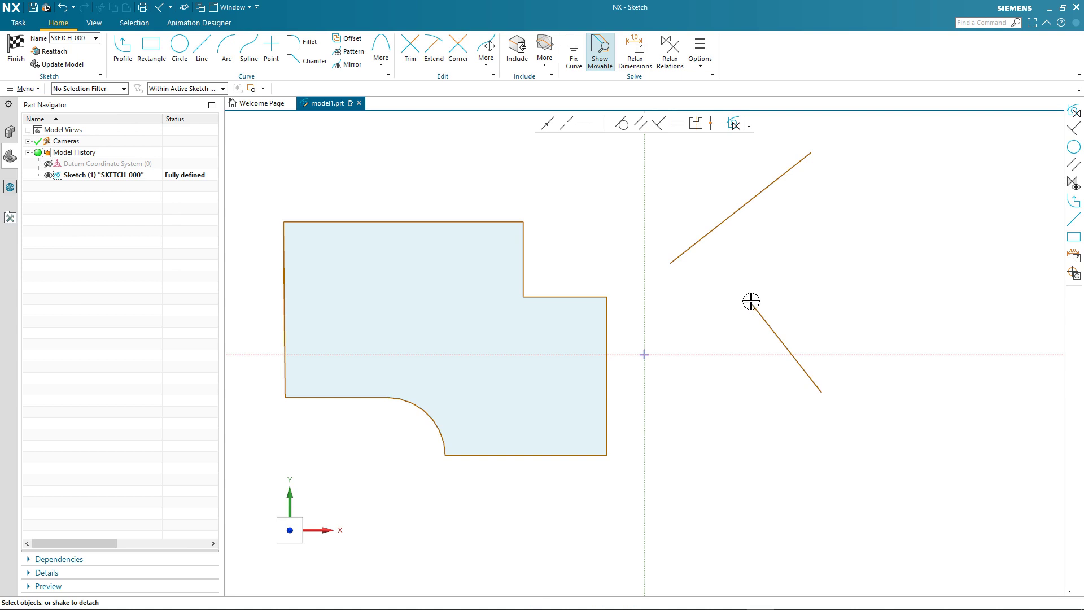
{"action": "left_click_drag", "start_coordinate": [753, 304], "coordinate": [728, 295]}
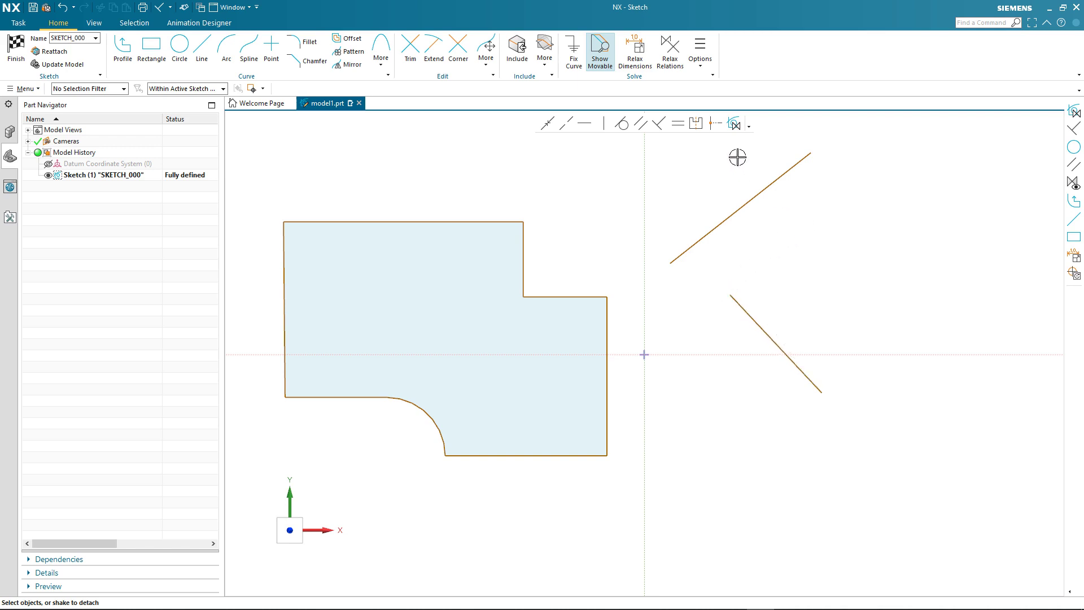
Constrain the lower and upper lines perpendicular to each other
{"action": "left_click", "coordinate": [735, 124]}
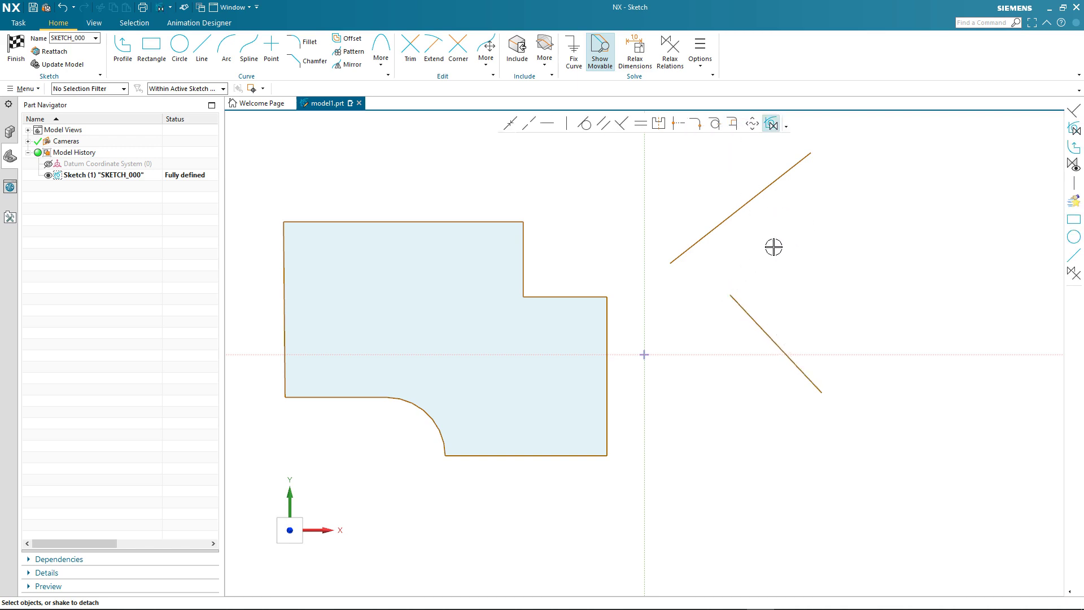
{"action": "left_click", "coordinate": [749, 312]}
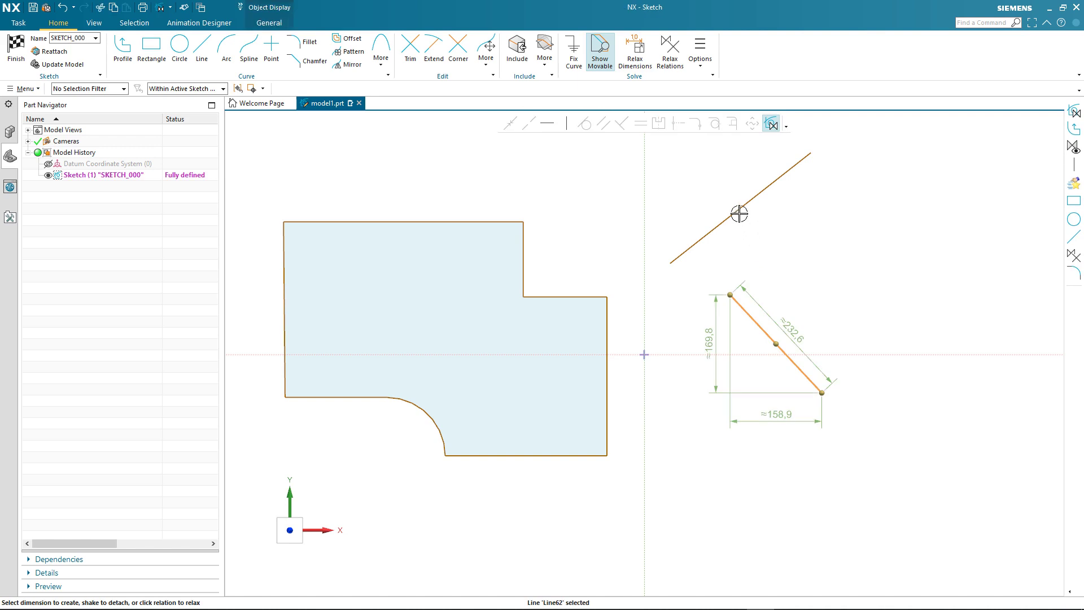
{"action": "left_click", "coordinate": [736, 211]}
{"action": "left_click", "coordinate": [621, 123]}
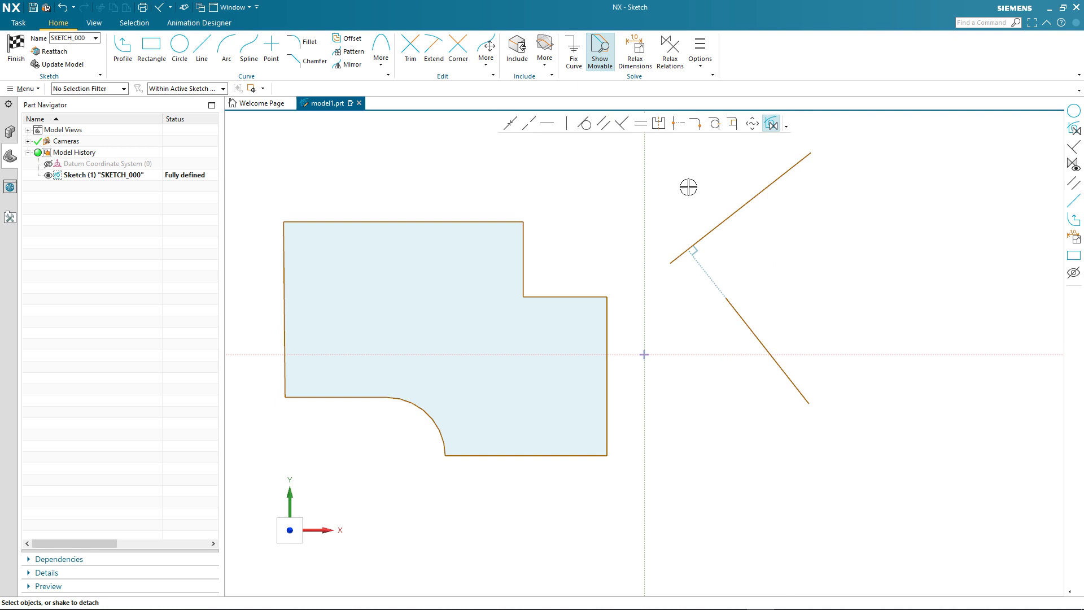
Enable Display Persistent Relations, drag both lines, and delete the perpendicular relation
{"action": "left_click", "coordinate": [701, 66]}
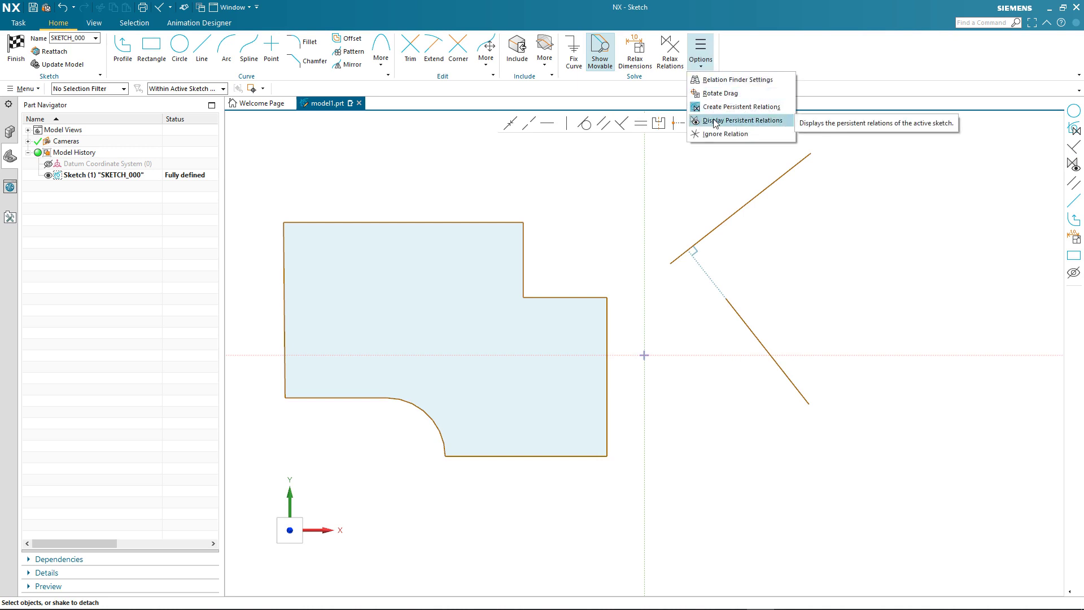
{"action": "left_click", "coordinate": [714, 121]}
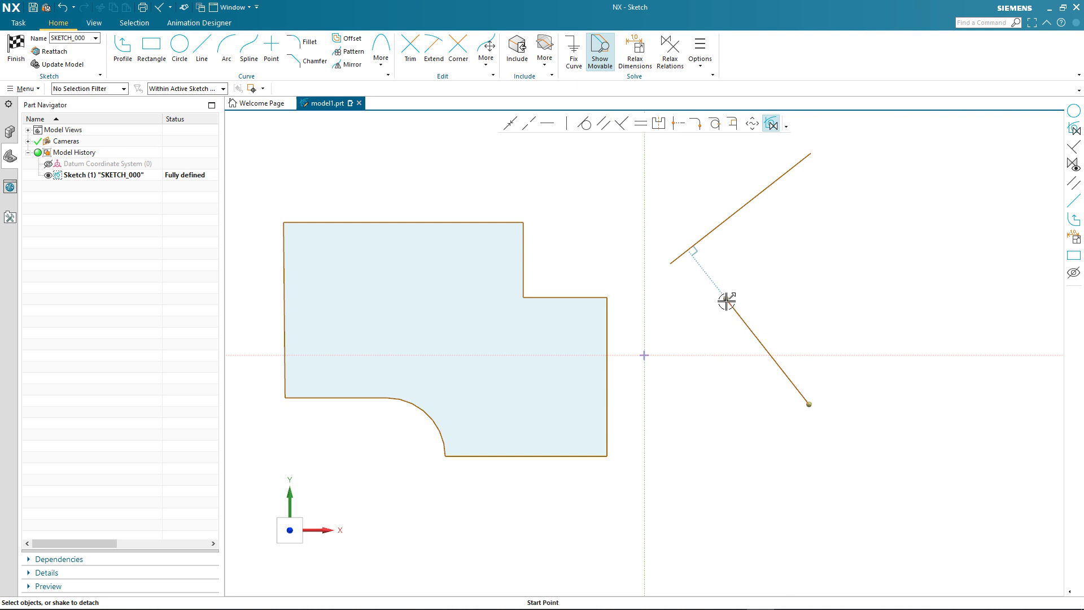
{"action": "left_click_drag", "start_coordinate": [726, 301], "coordinate": [748, 296]}
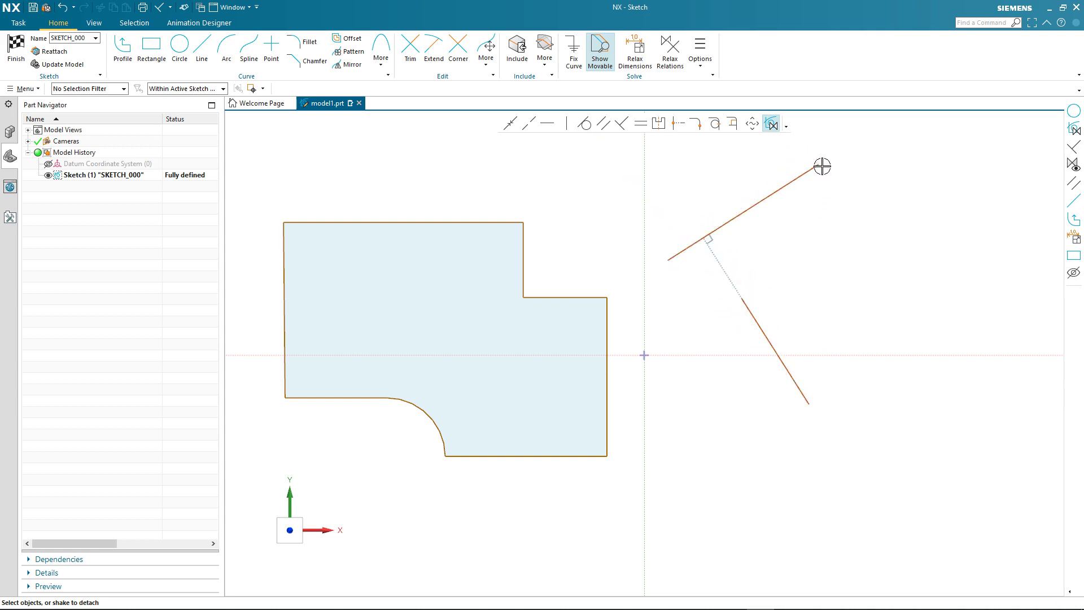
{"action": "left_click_drag", "start_coordinate": [822, 166], "coordinate": [810, 232]}
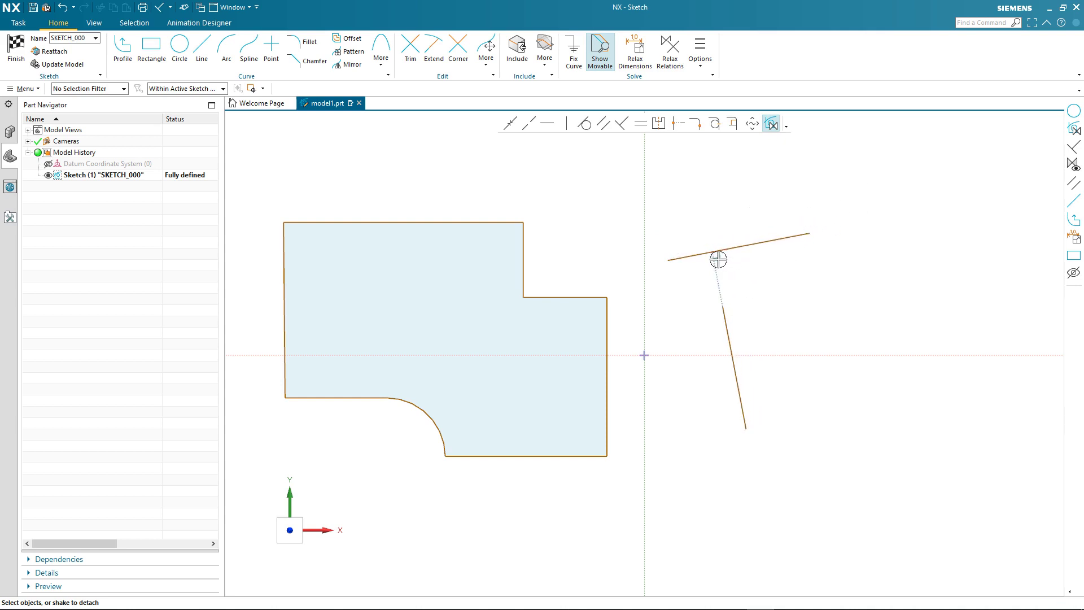
{"action": "left_click", "coordinate": [741, 241]}
{"action": "key", "text": "Delete"}
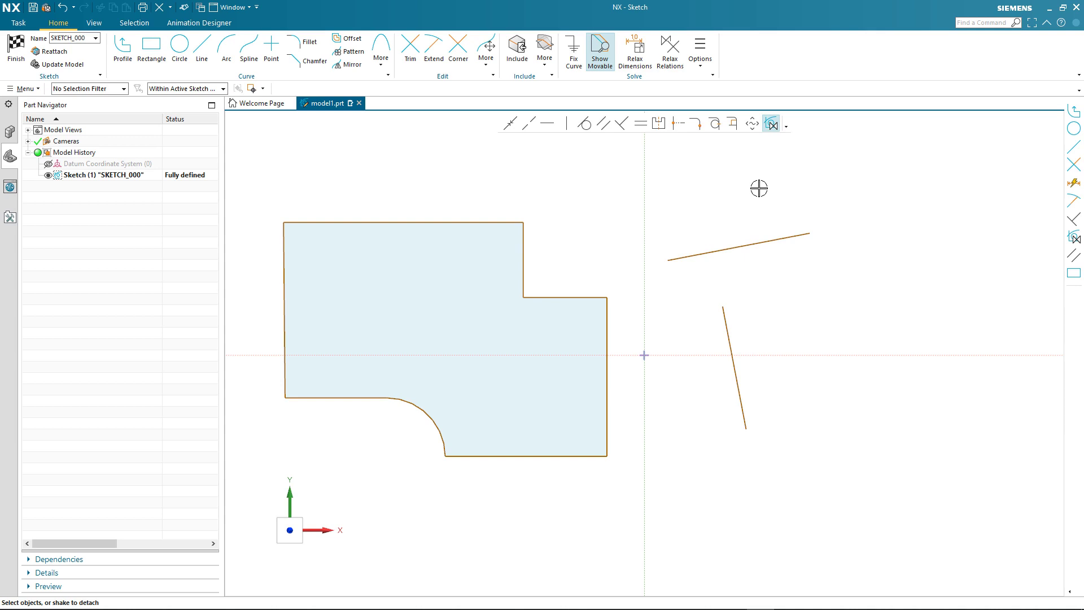
Reset relation options and draw a circle right of the lower line
{"action": "left_click", "coordinate": [772, 126]}
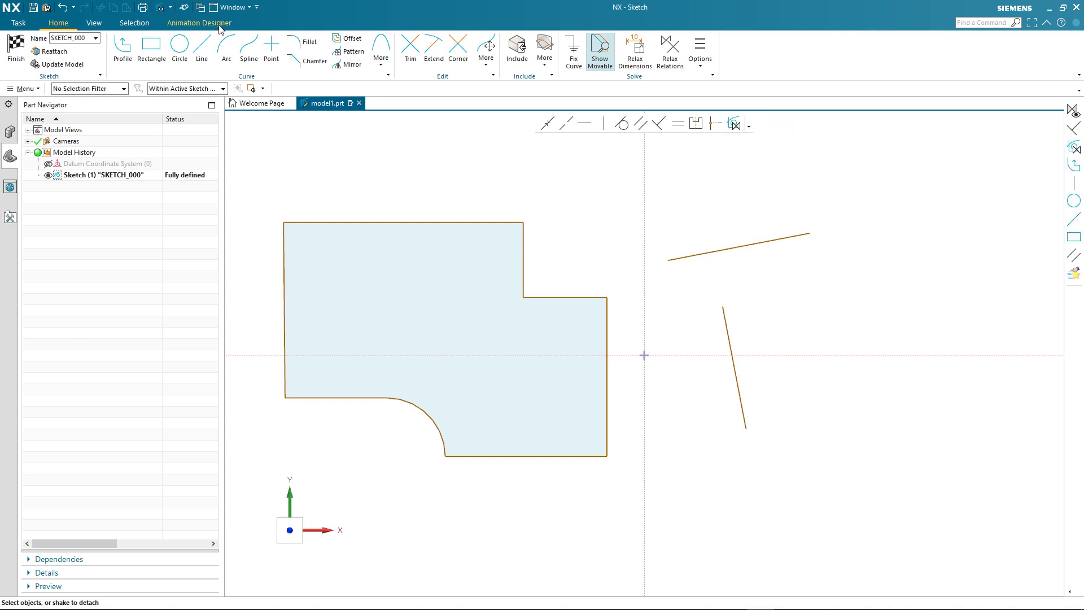
{"action": "left_click", "coordinate": [188, 50]}
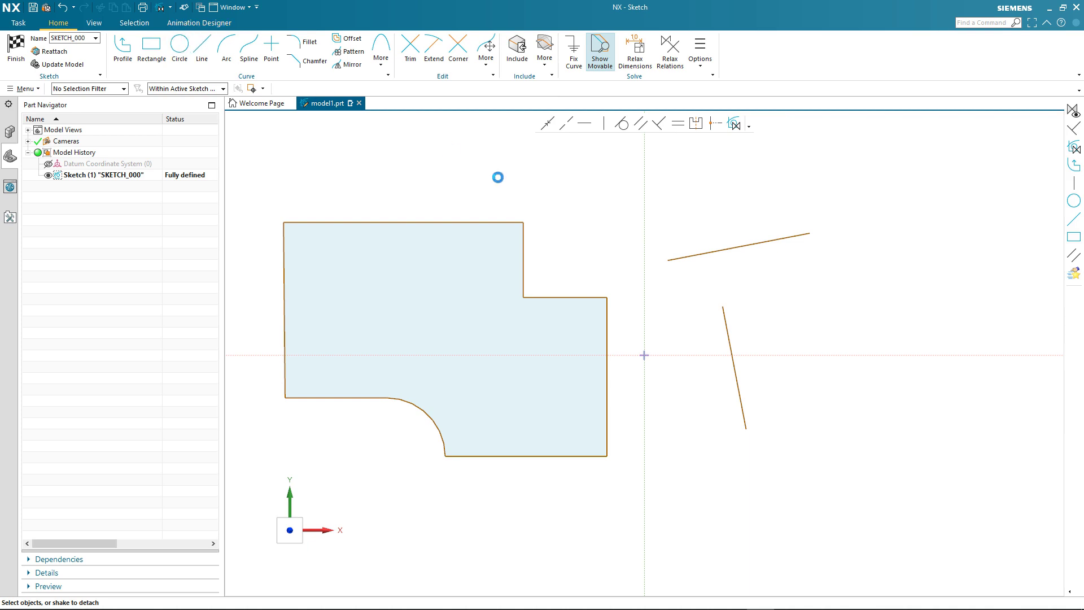
{"action": "left_click", "coordinate": [841, 421]}
{"action": "left_click", "coordinate": [907, 407]}
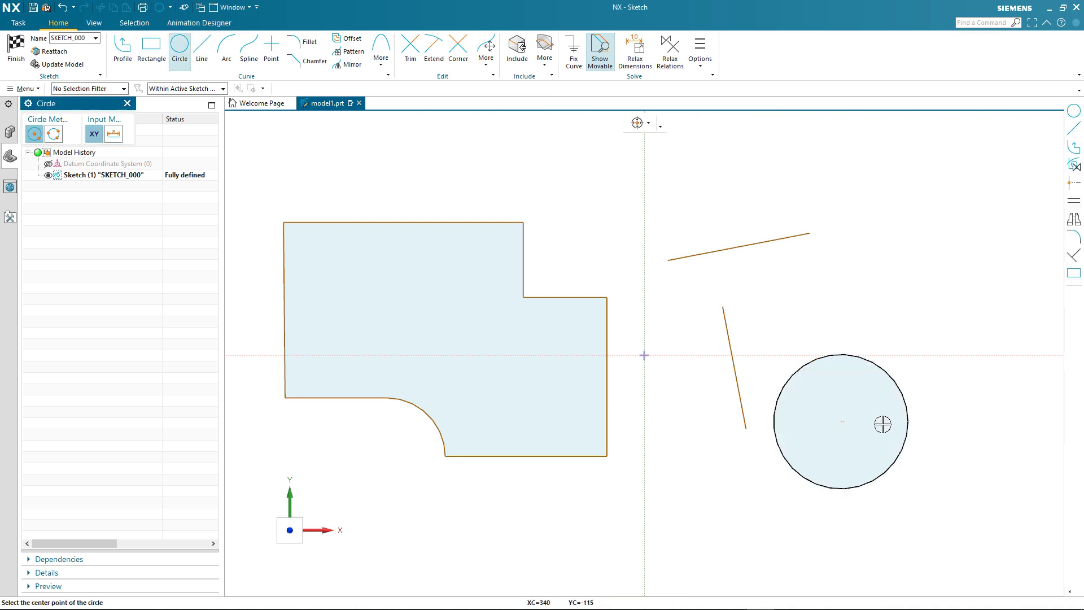
{"action": "key", "text": "Escape"}
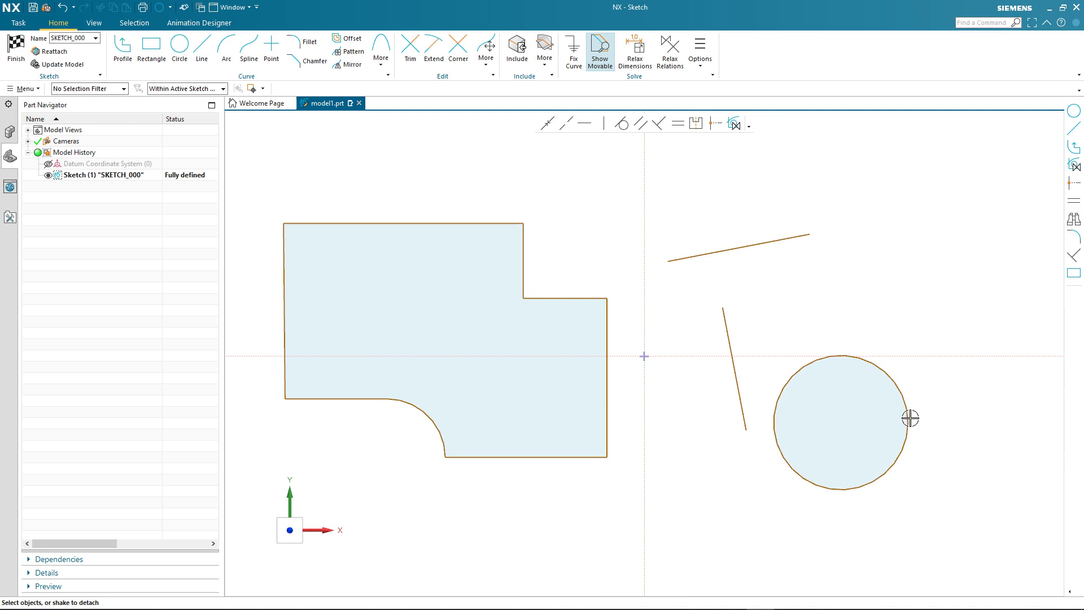
Trial-resize the circle and move it below the horizontal axis at lower right
{"action": "left_click", "coordinate": [909, 418]}
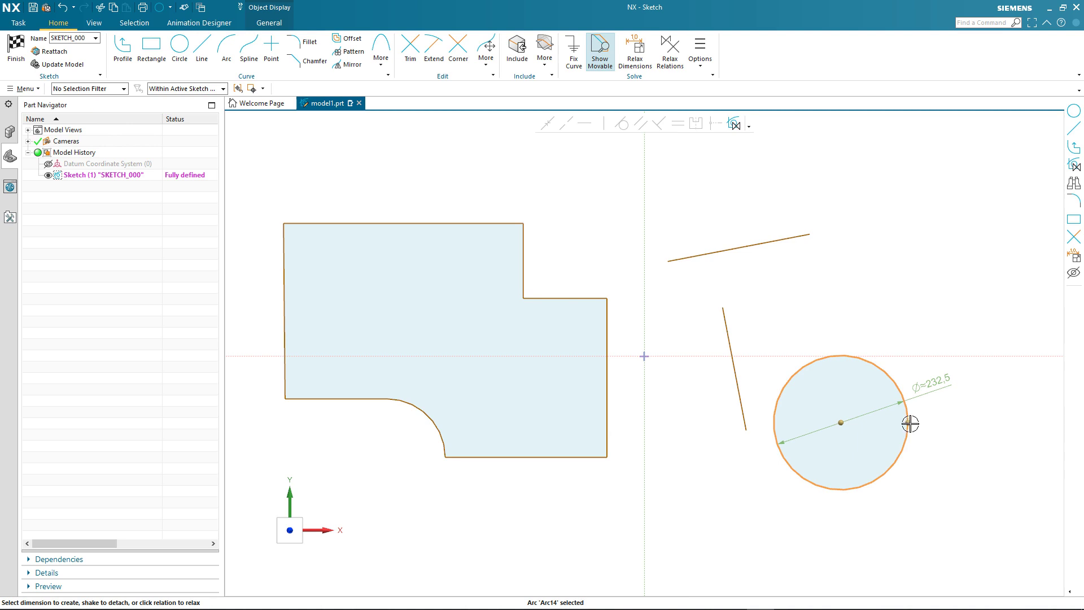
{"action": "left_click_drag", "start_coordinate": [907, 418], "coordinate": [931, 429]}
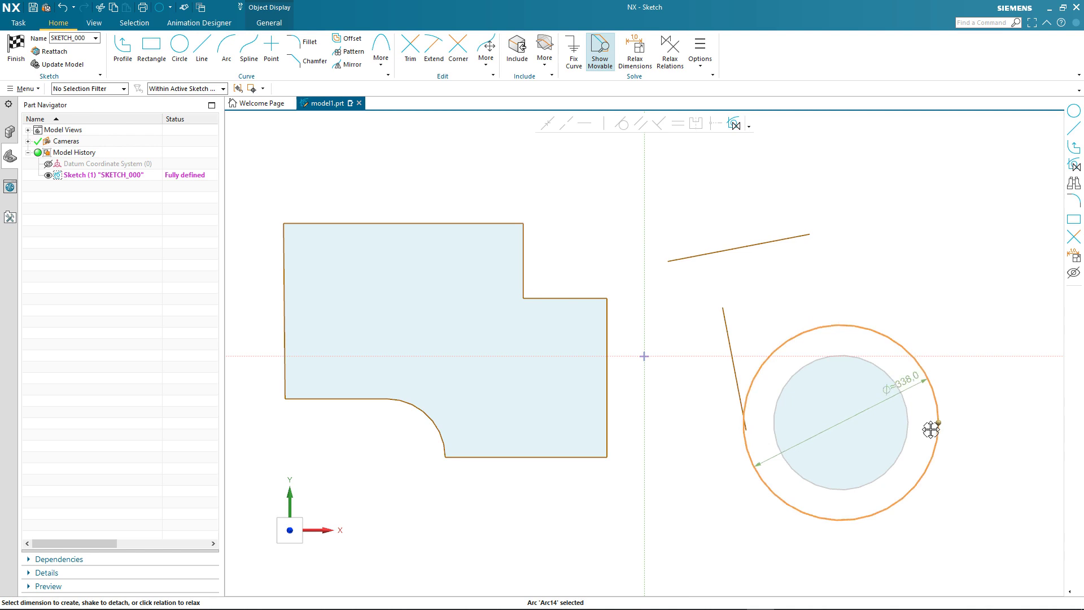
{"action": "left_click_drag", "start_coordinate": [931, 430], "coordinate": [907, 434]}
{"action": "left_click_drag", "start_coordinate": [841, 424], "coordinate": [899, 262]}
{"action": "left_click_drag", "start_coordinate": [946, 314], "coordinate": [913, 501]}
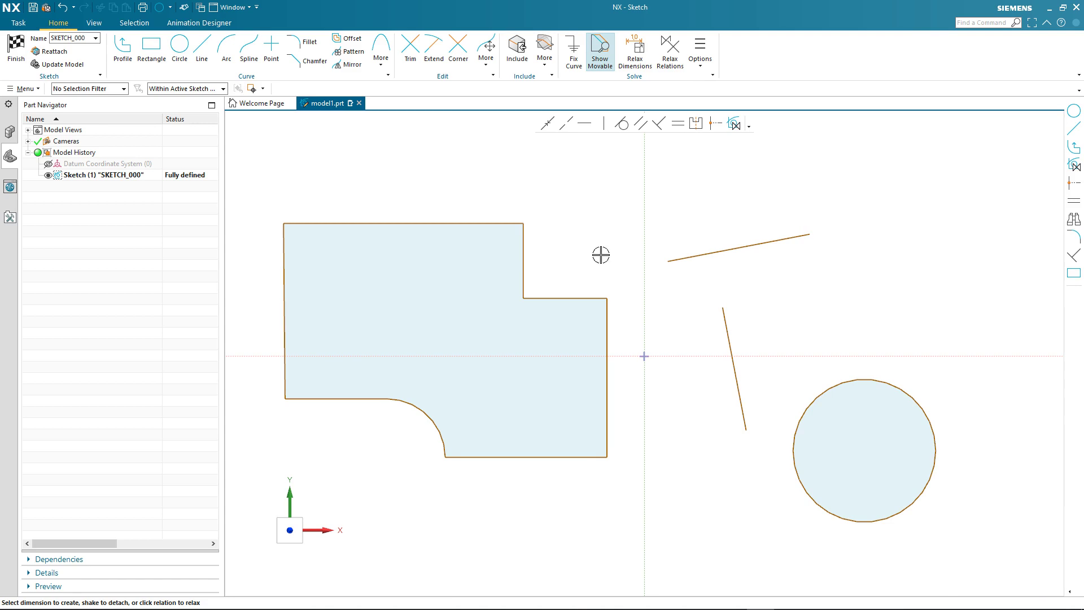
Draw a smaller circle on the existing circle's centre, inside it
{"action": "left_click", "coordinate": [179, 45]}
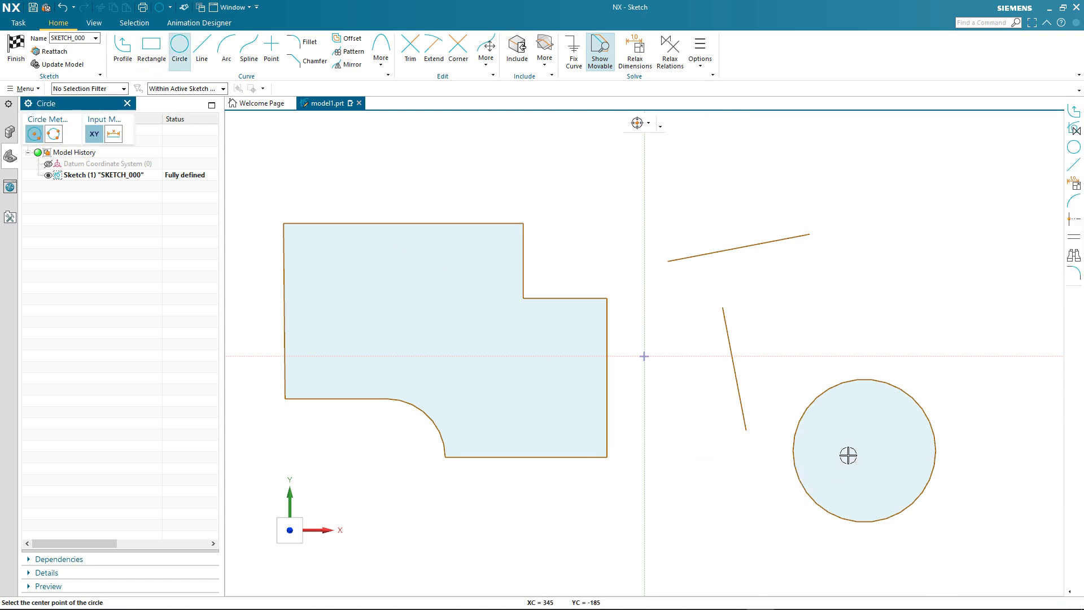
{"action": "left_click", "coordinate": [868, 452]}
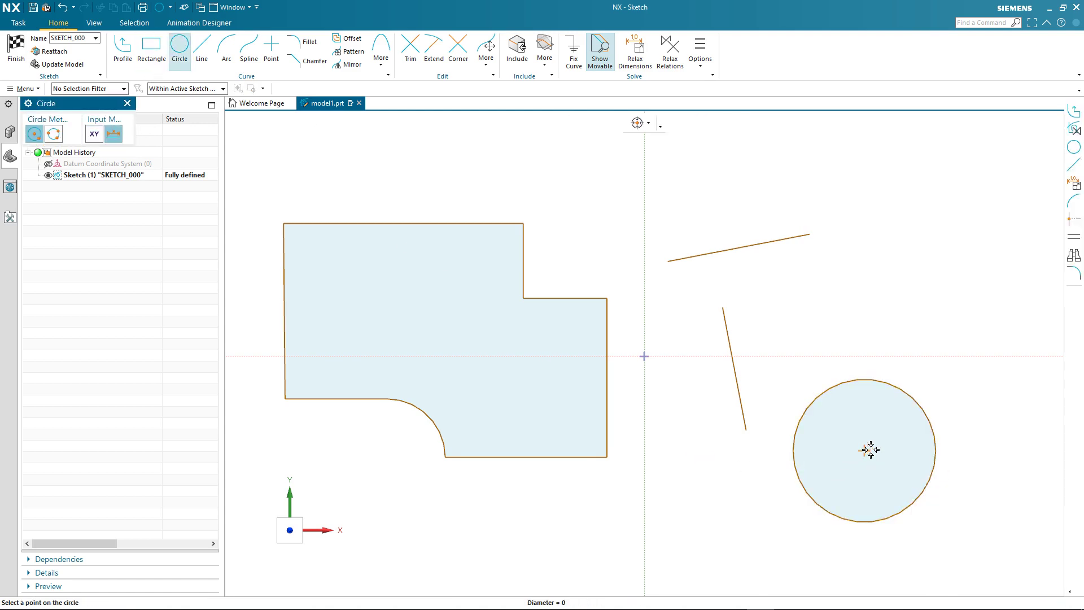
{"action": "left_click", "coordinate": [906, 431]}
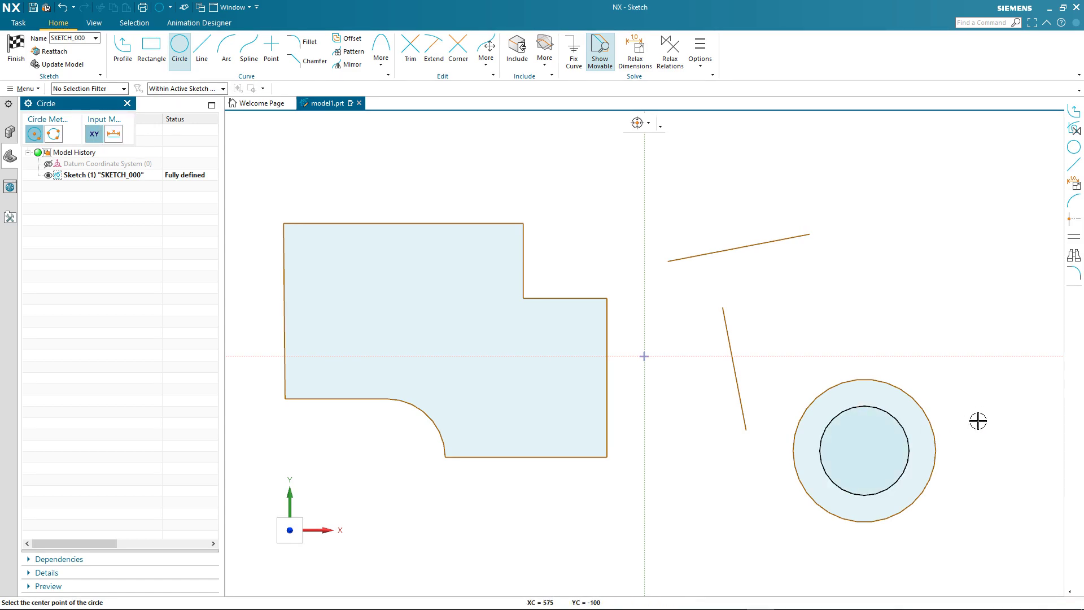
{"action": "key", "text": "Escape"}
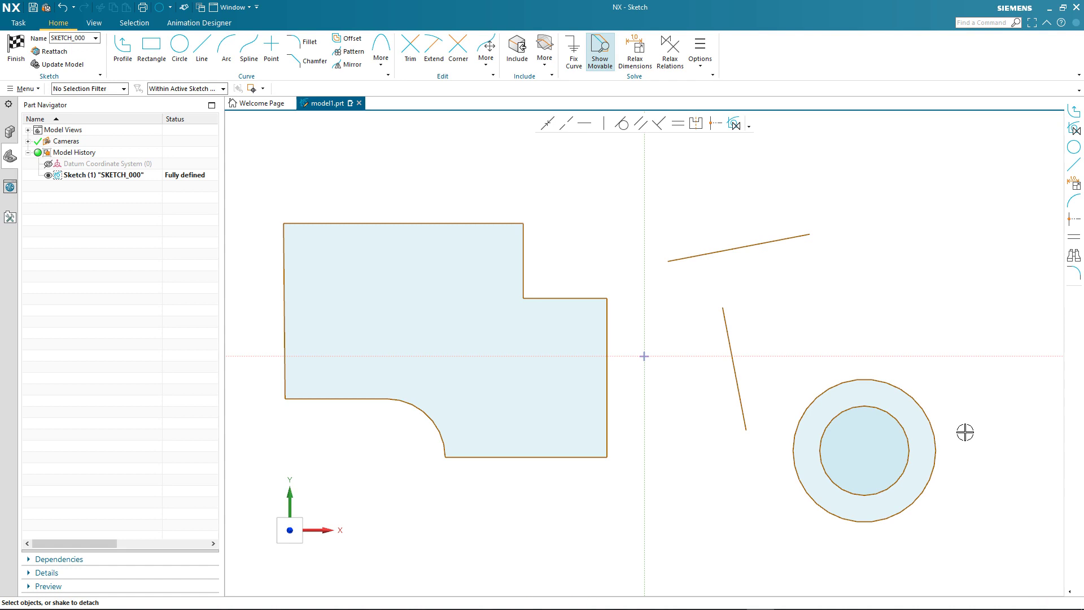
Enlarge the outer circle and shrink the inner circle as a first adjustment
{"action": "left_click", "coordinate": [939, 451]}
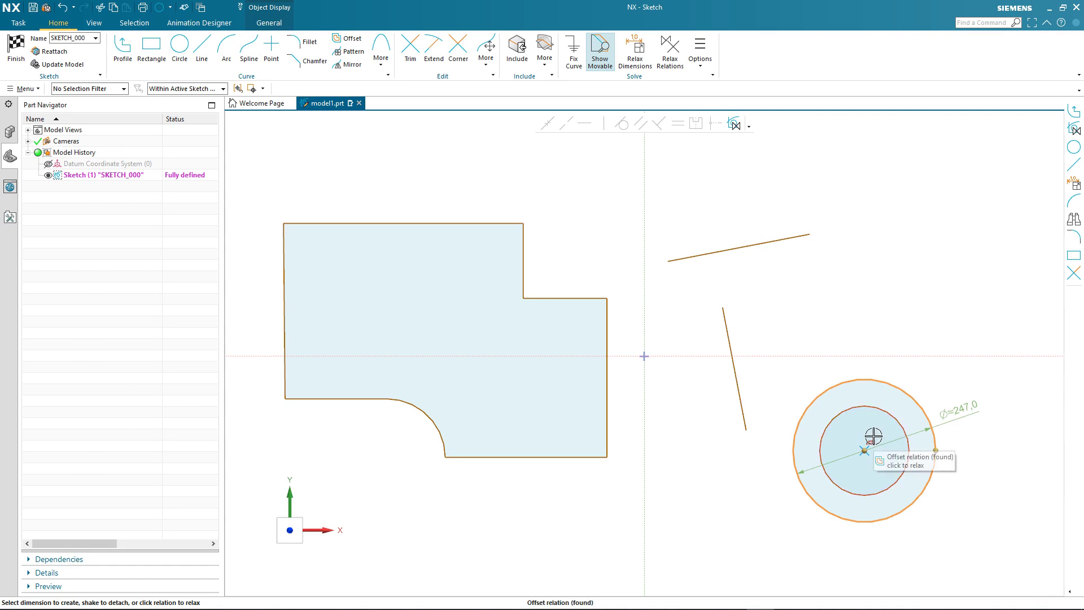
{"action": "left_click_drag", "start_coordinate": [940, 450], "coordinate": [950, 470]}
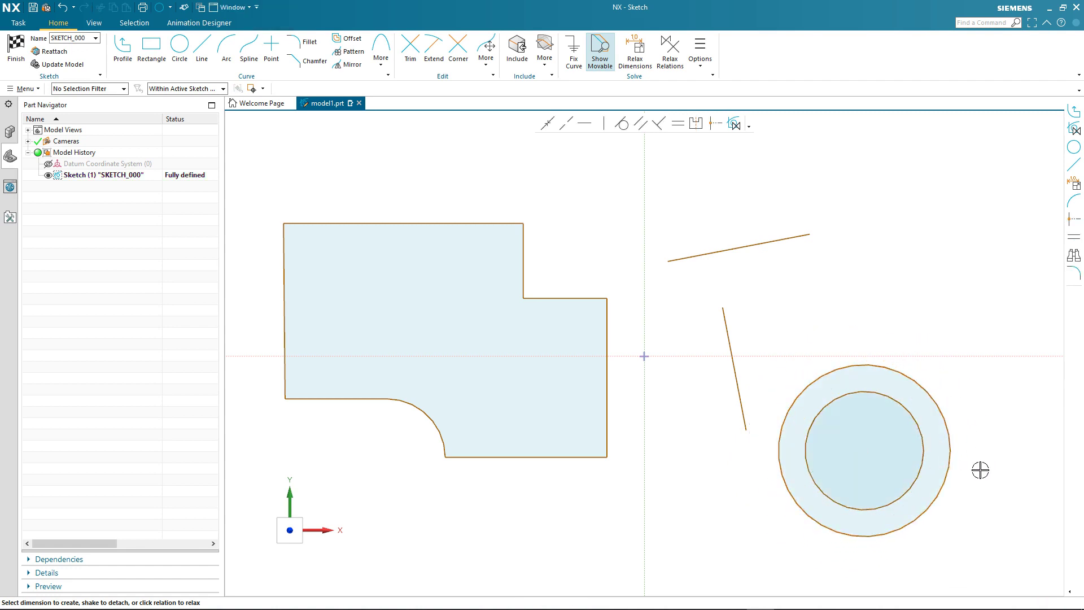
{"action": "left_click", "coordinate": [926, 455]}
{"action": "left_click", "coordinate": [869, 444]}
{"action": "left_click_drag", "start_coordinate": [917, 448], "coordinate": [889, 453]}
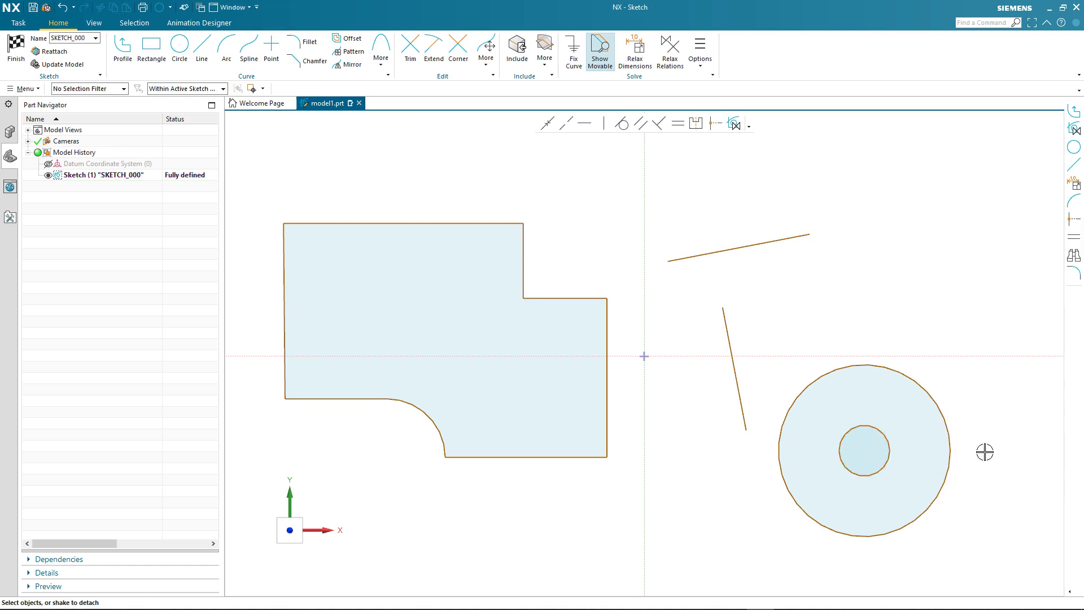
Shrink the outer circle to about Ø274 and enlarge the inner to about Ø197.5
{"action": "left_click", "coordinate": [957, 439]}
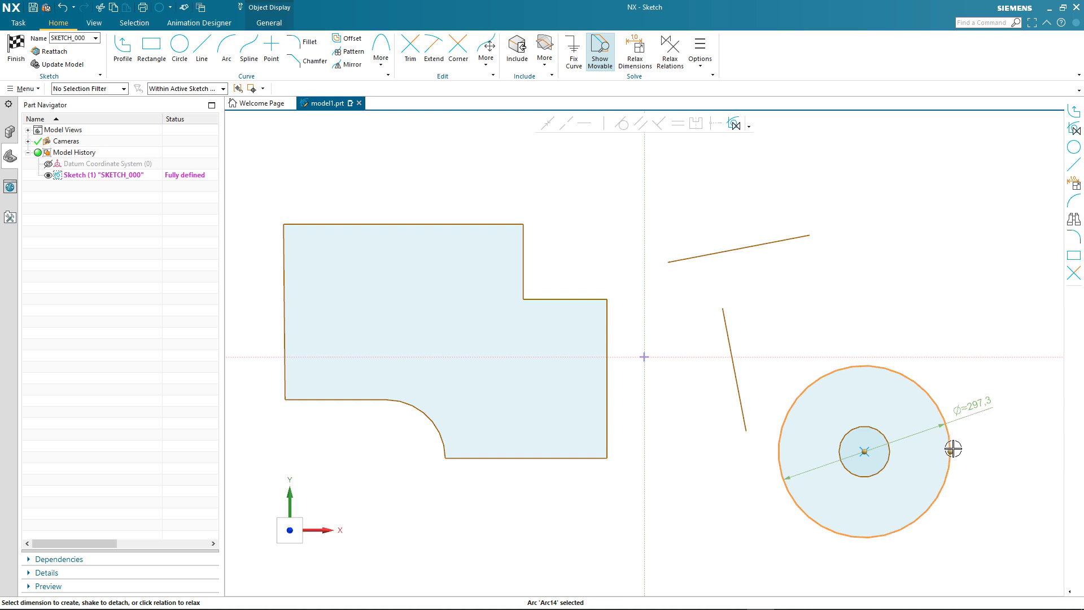
{"action": "mouse_move", "coordinate": [950, 445]}
{"action": "left_mouse_down"}
{"action": "mouse_move", "coordinate": [926, 454]}
{"action": "mouse_move", "coordinate": [942, 450]}
{"action": "left_mouse_up"}
{"action": "left_click", "coordinate": [889, 446]}
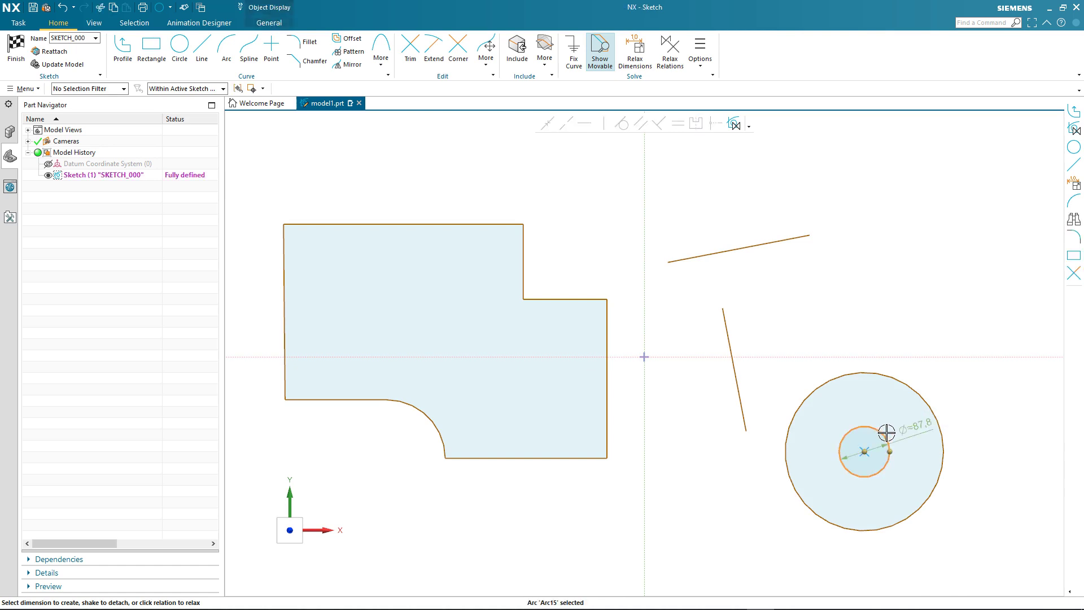
{"action": "left_click_drag", "start_coordinate": [890, 448], "coordinate": [923, 451]}
{"action": "left_click", "coordinate": [921, 444]}
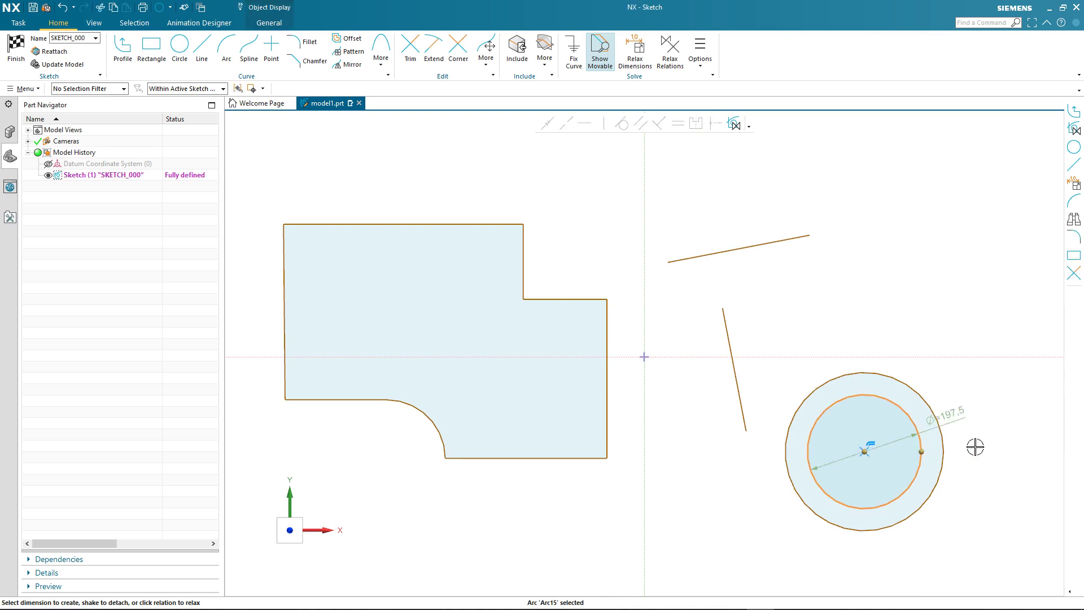
{"action": "key", "text": "Escape"}
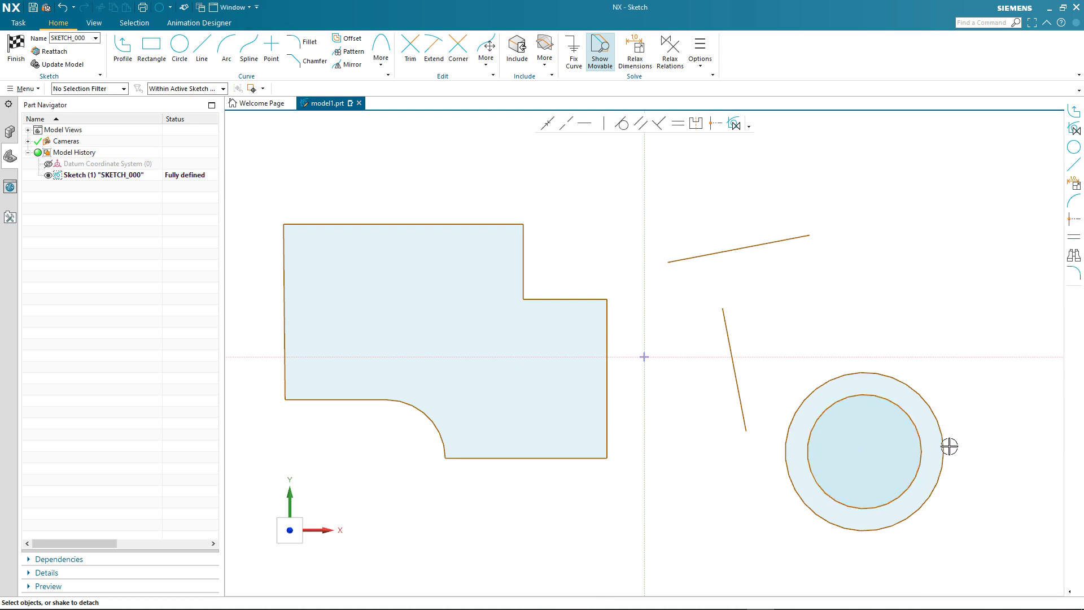
{"action": "left_click", "coordinate": [945, 446]}
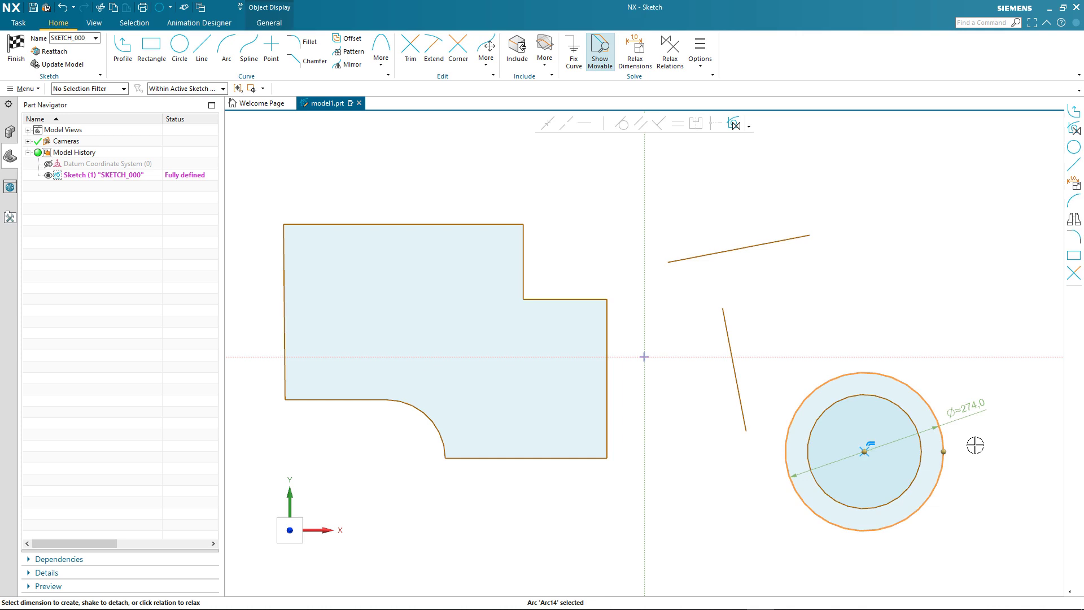
{"action": "key", "text": "Escape"}
Drag both concentric circles to the upper right, clear of the loose lines, then pick the bottom edge
{"action": "left_click_drag", "start_coordinate": [808, 392], "coordinate": [858, 165]}
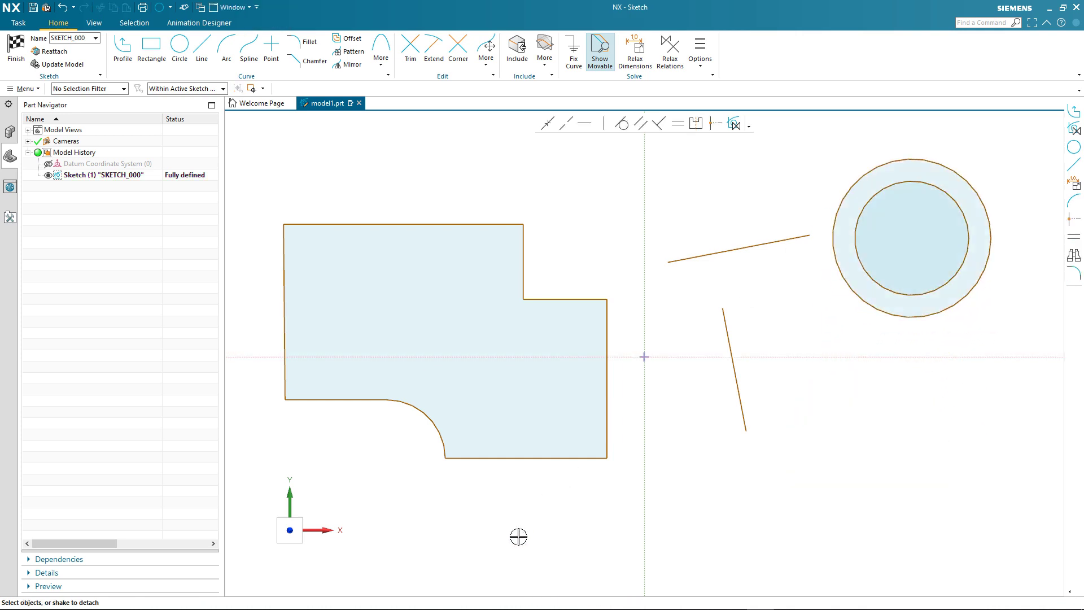
{"action": "left_click", "coordinate": [526, 459]}
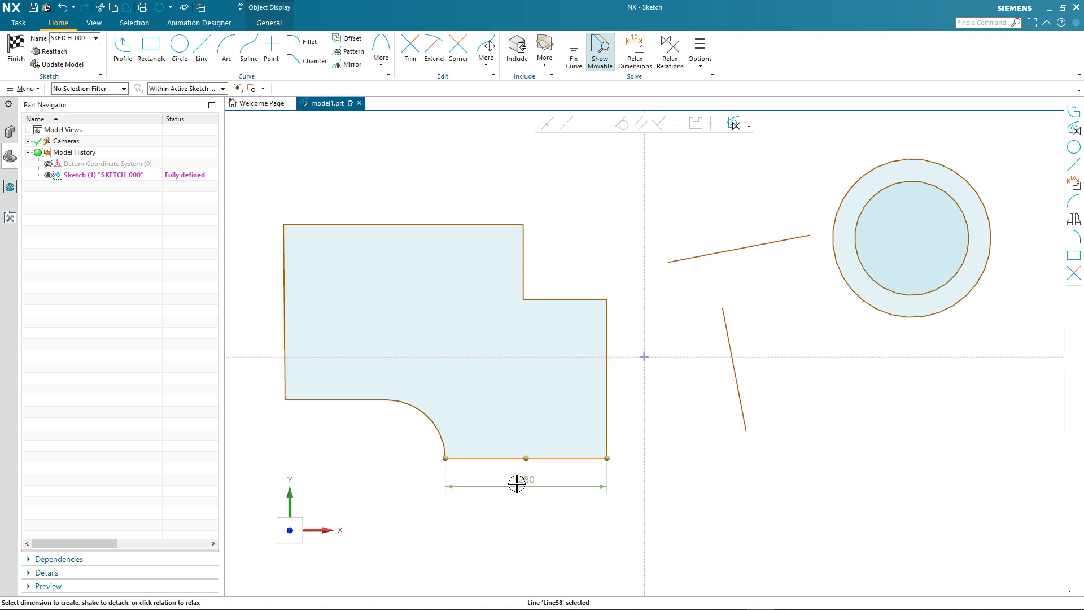
Place and accept a 280 horizontal dimension below the profile's bottom edge
{"action": "left_click", "coordinate": [516, 486]}
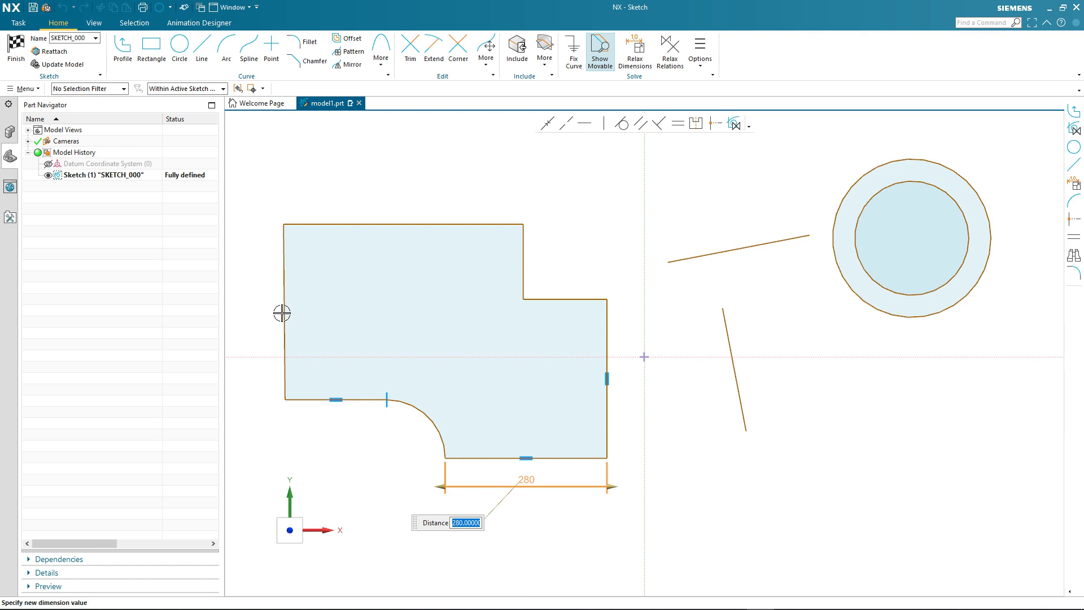
{"action": "key", "text": "Return"}
{"action": "left_click", "coordinate": [283, 310]}
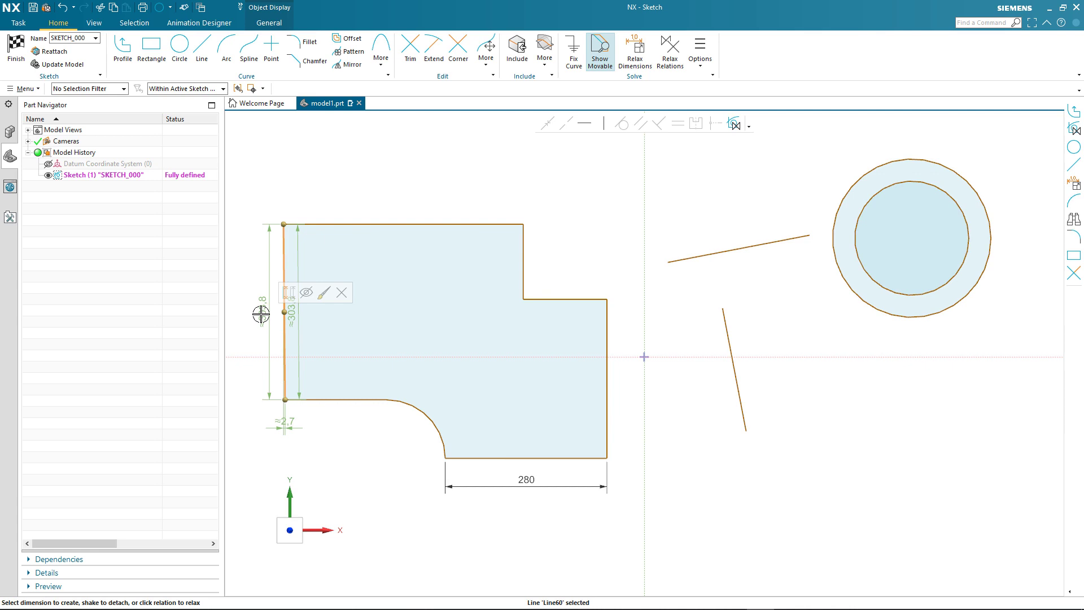
Dimension the left edge (≈303.8), top edge (415), right edge (275) and notch step (130)
{"action": "left_click", "coordinate": [261, 314]}
{"action": "left_click", "coordinate": [324, 459]}
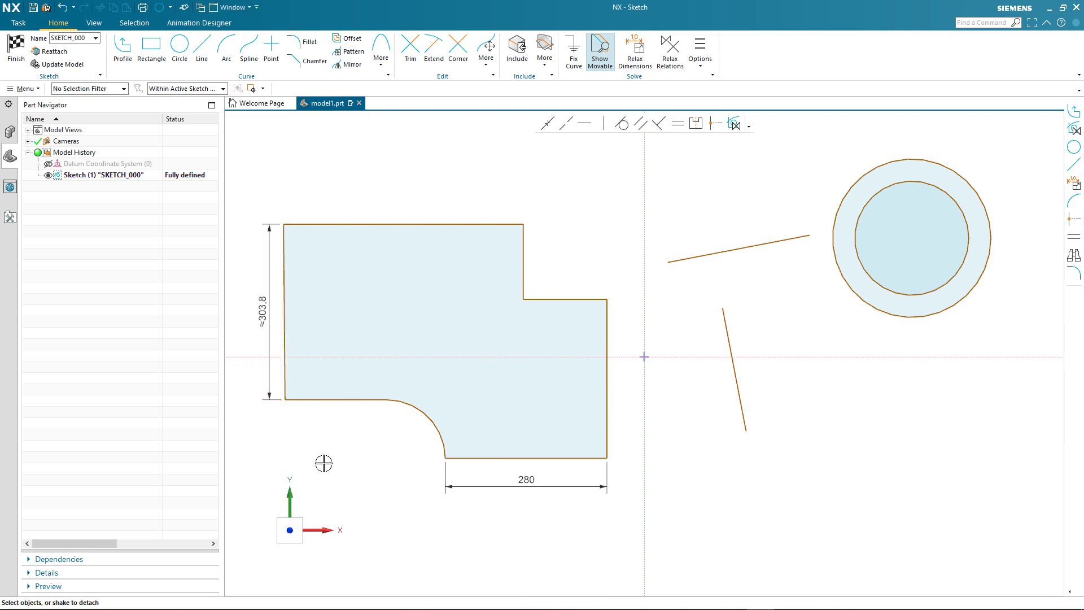
{"action": "left_click", "coordinate": [415, 223]}
{"action": "left_click", "coordinate": [446, 206]}
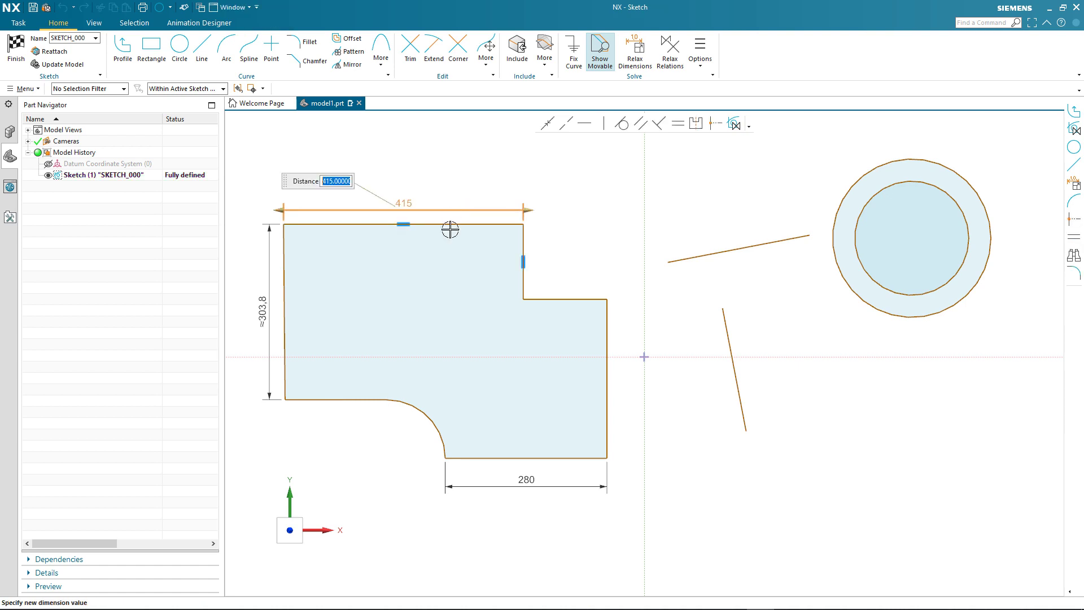
{"action": "left_click", "coordinate": [615, 333]}
{"action": "left_click", "coordinate": [608, 345]}
{"action": "left_click", "coordinate": [635, 377]}
{"action": "left_click", "coordinate": [525, 260]}
{"action": "left_click", "coordinate": [553, 254]}
{"action": "left_click", "coordinate": [408, 514]}
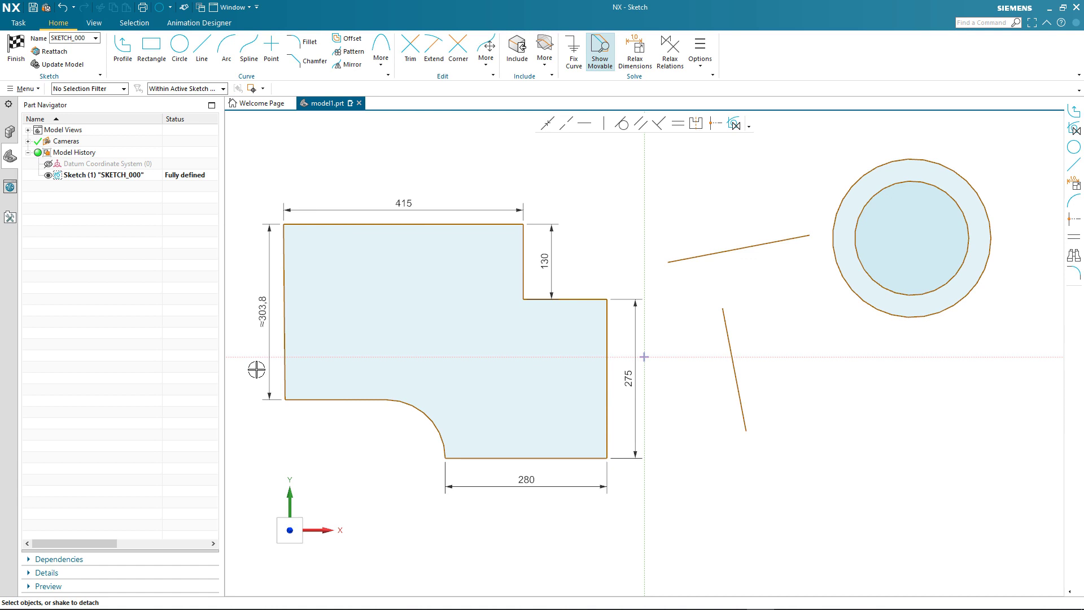
Change the left edge dimension from 303.8 to 300
{"action": "double_click", "coordinate": [261, 322]}
{"action": "type", "text": "300"}
{"action": "key", "text": "Return"}
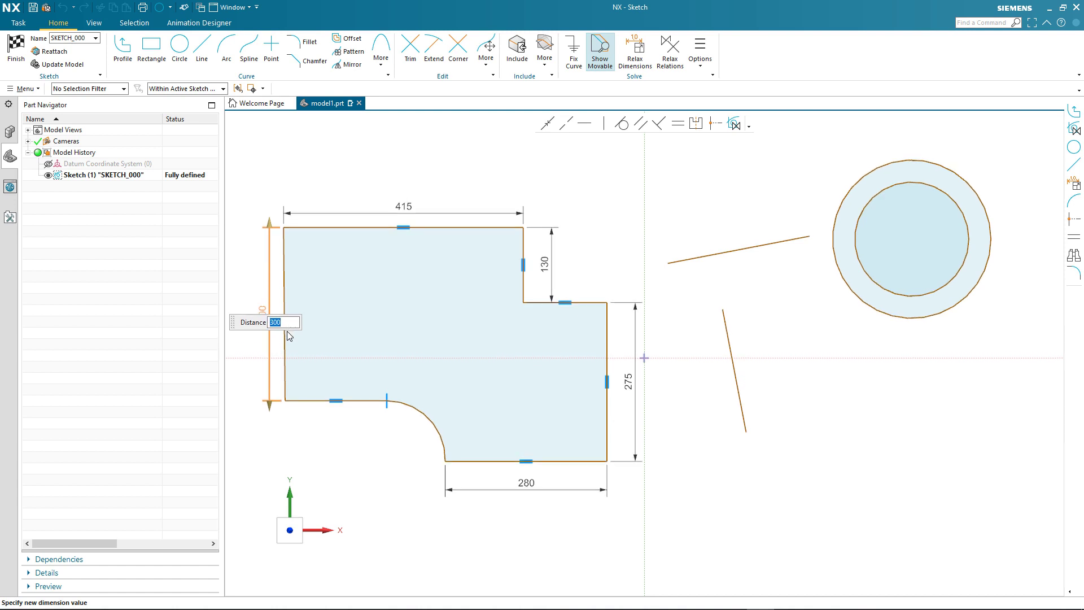
{"action": "key", "text": "Escape"}
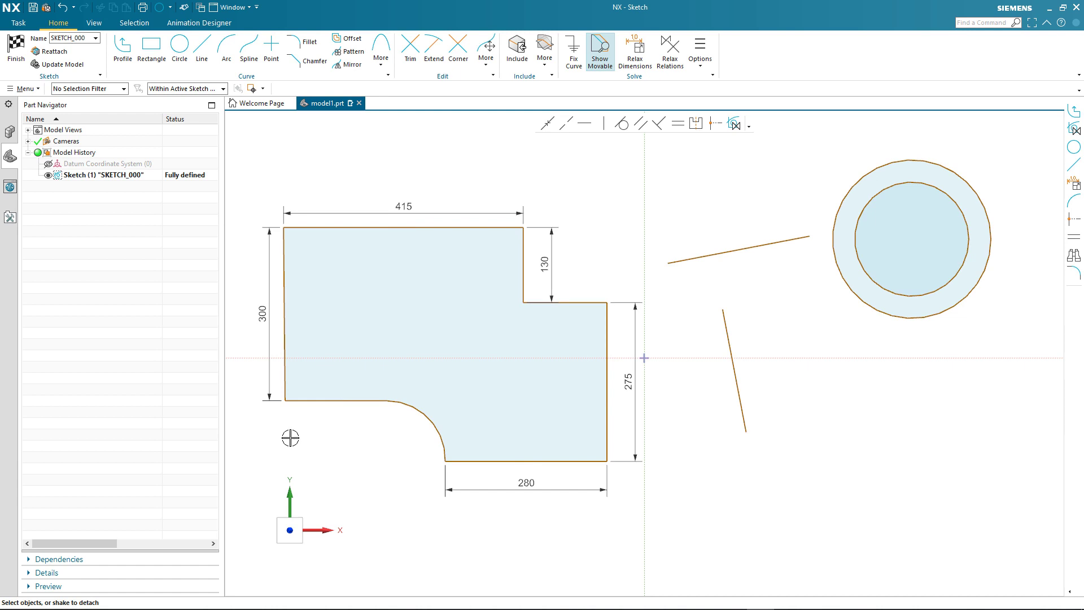
Re-enter the top dimension value as 415.005
{"action": "double_click", "coordinate": [389, 213]}
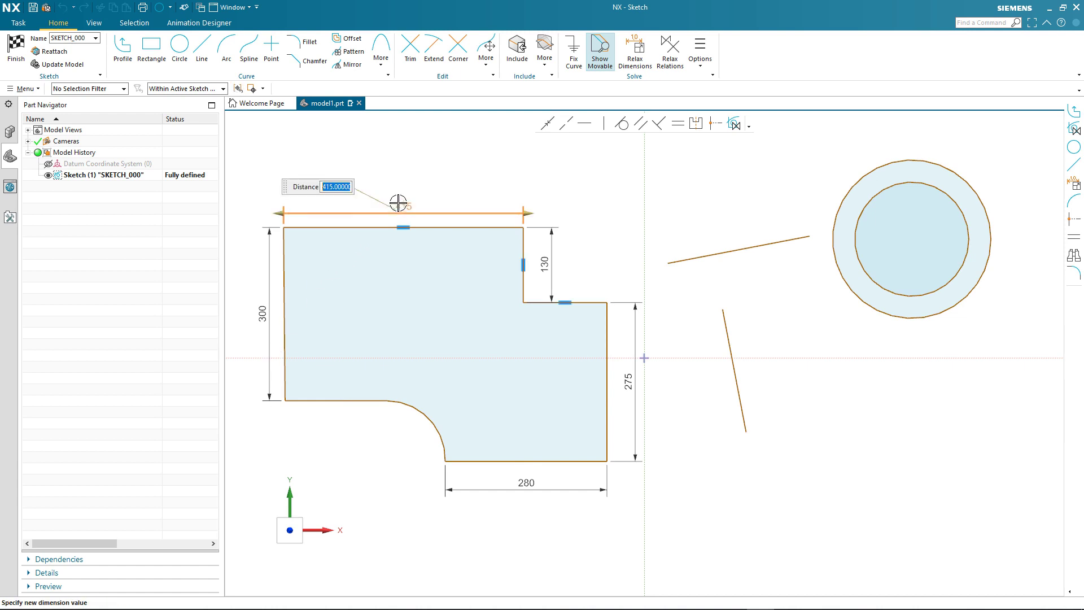
{"action": "left_click", "coordinate": [346, 189]}
{"action": "double_click", "coordinate": [346, 189]}
{"action": "type", "text": "415"}
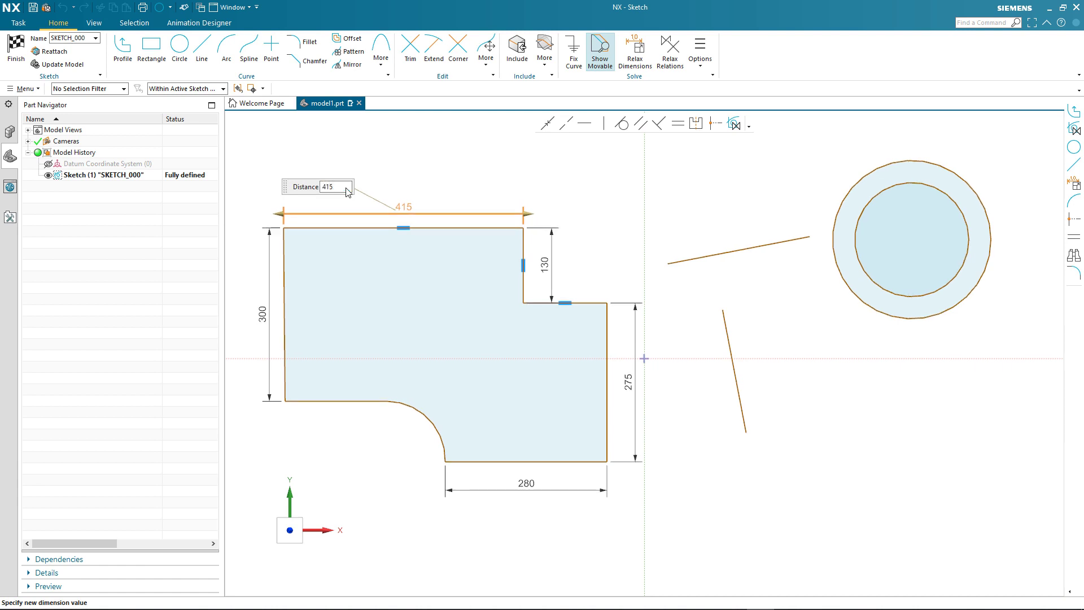
{"action": "type", "text": ".005"}
{"action": "key", "text": "Return"}
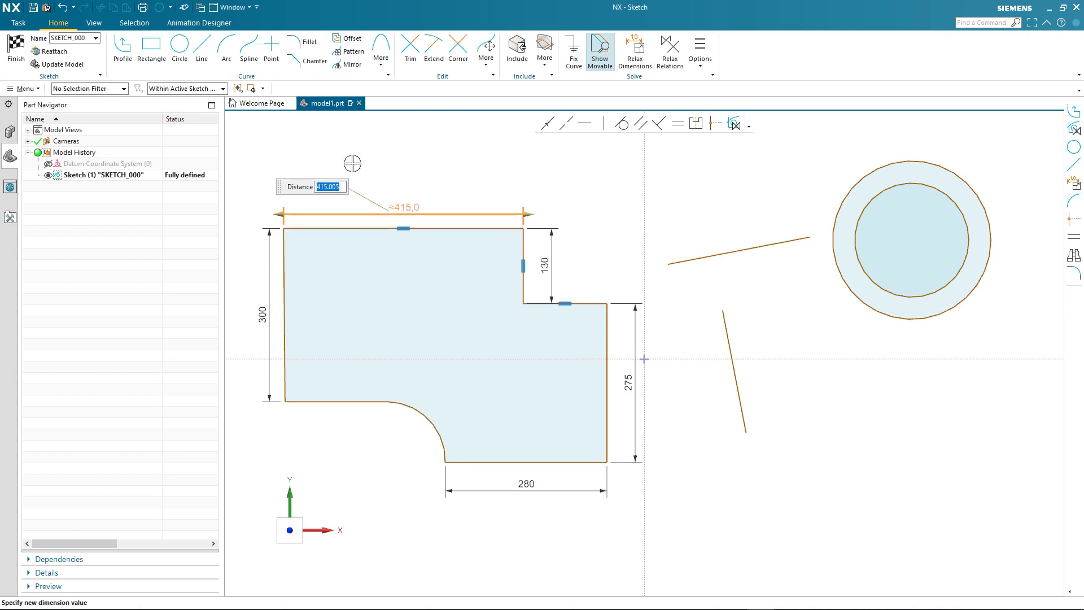
{"action": "key", "text": "Escape"}
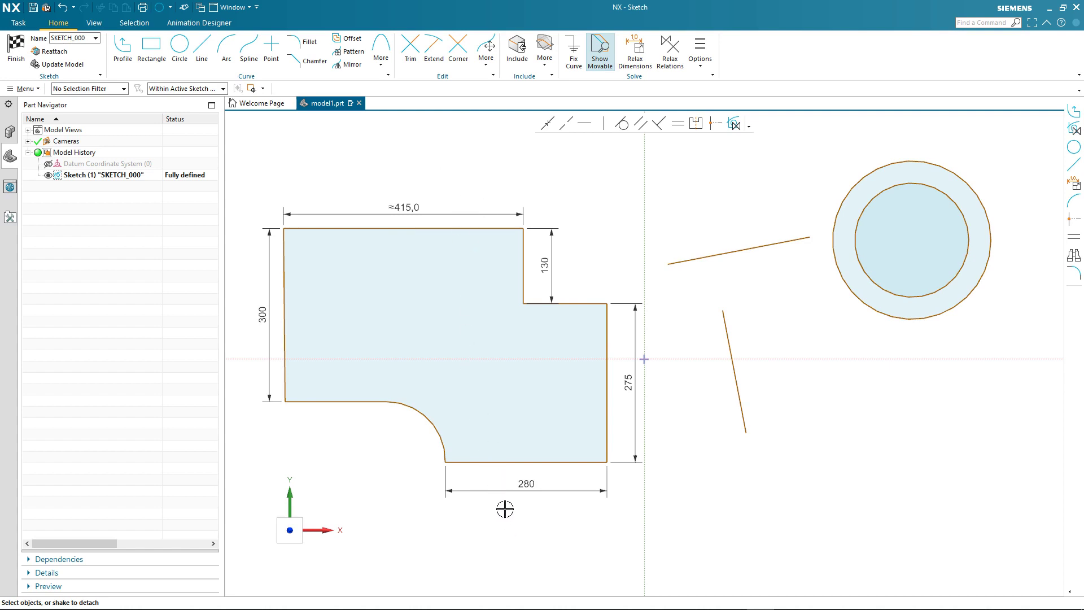
Make the 280 bottom dimension directional and extend the bottom edge leftward to 295
{"action": "double_click", "coordinate": [500, 490]}
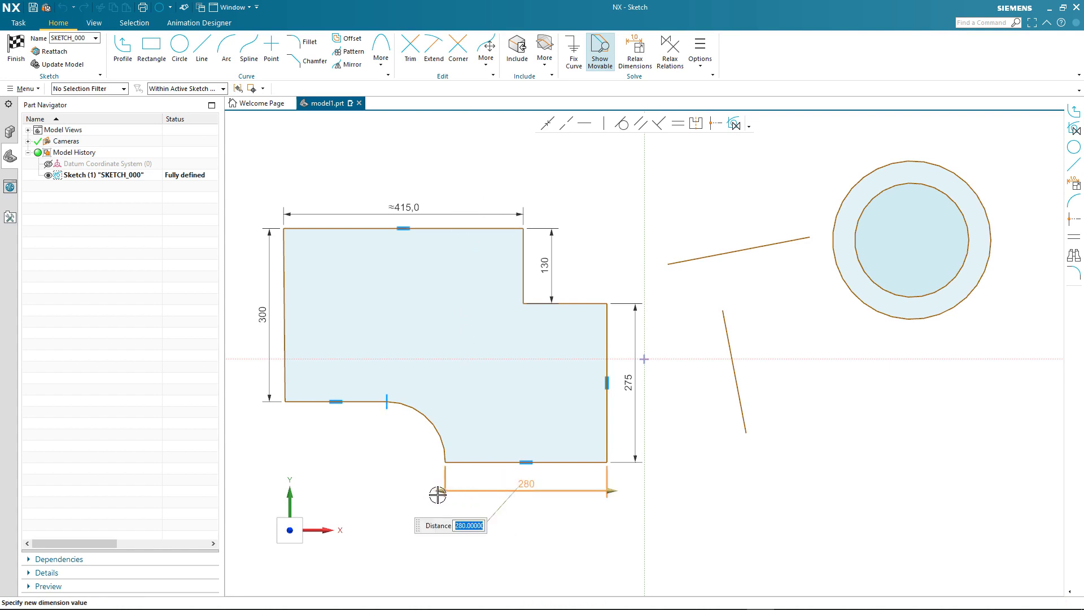
{"action": "mouse_move", "coordinate": [438, 494]}
{"action": "left_mouse_down"}
{"action": "mouse_move", "coordinate": [416, 493]}
{"action": "mouse_move", "coordinate": [455, 495]}
{"action": "left_mouse_up"}
{"action": "mouse_move", "coordinate": [608, 491]}
{"action": "left_mouse_down"}
{"action": "mouse_move", "coordinate": [576, 491]}
{"action": "mouse_move", "coordinate": [608, 491]}
{"action": "left_mouse_up"}
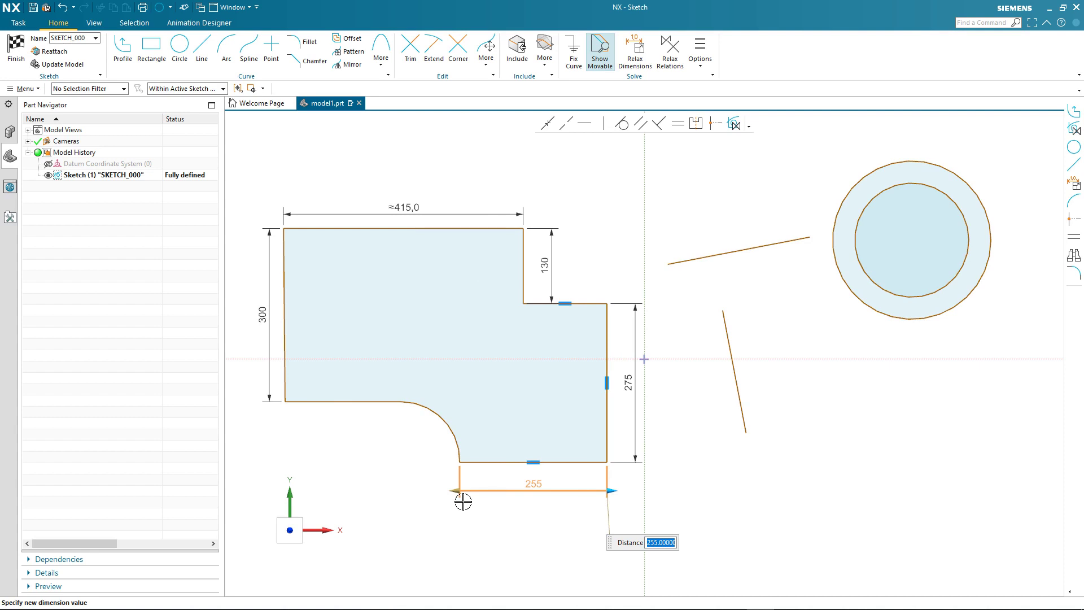
{"action": "right_click", "coordinate": [455, 491]}
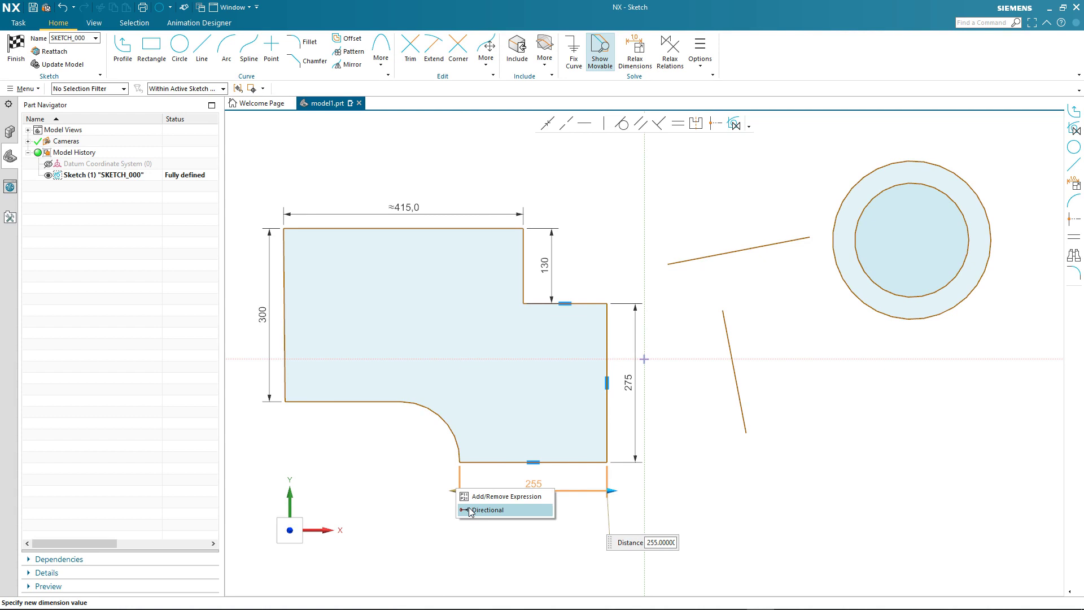
{"action": "left_click", "coordinate": [470, 511]}
{"action": "left_click_drag", "start_coordinate": [450, 489], "coordinate": [436, 491]}
Accept 295 for the bottom dimension and constrain the left edge vertical at its lower-left end points
{"action": "left_click", "coordinate": [483, 528]}
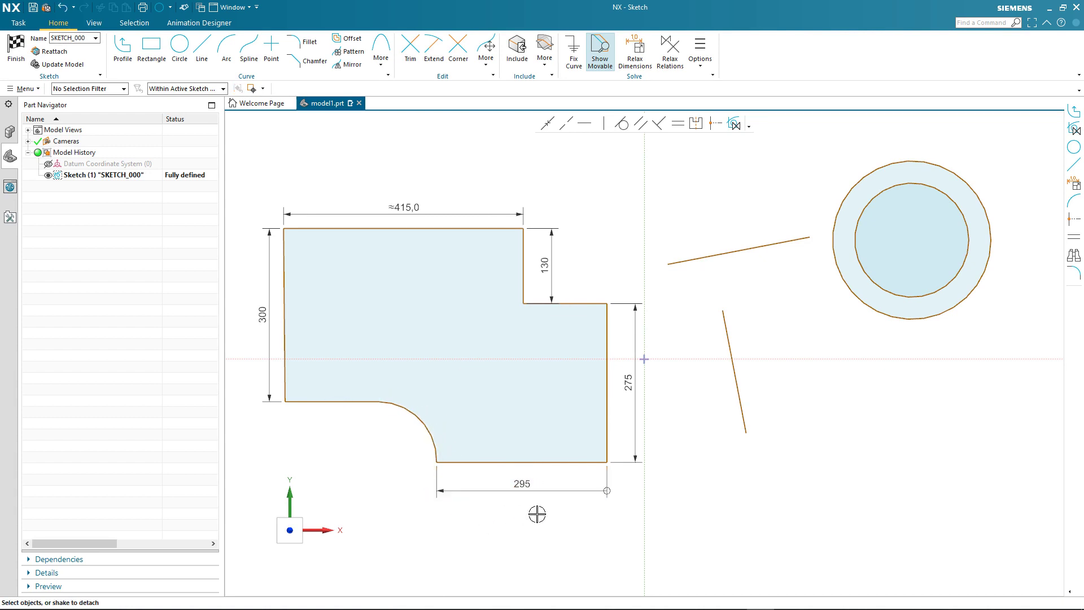
{"action": "left_click", "coordinate": [285, 314]}
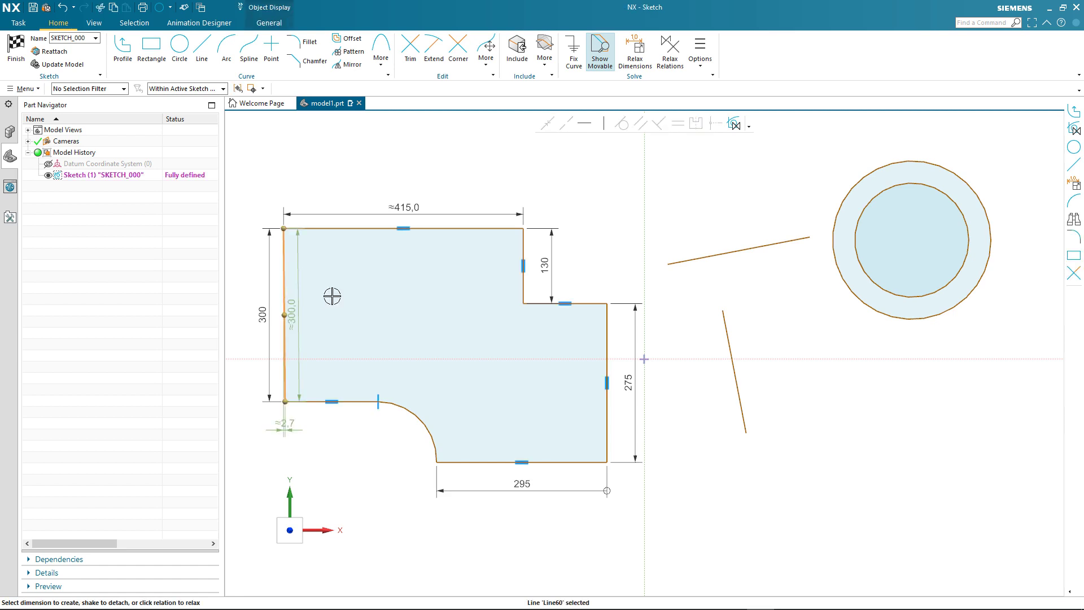
{"action": "key", "text": "Escape"}
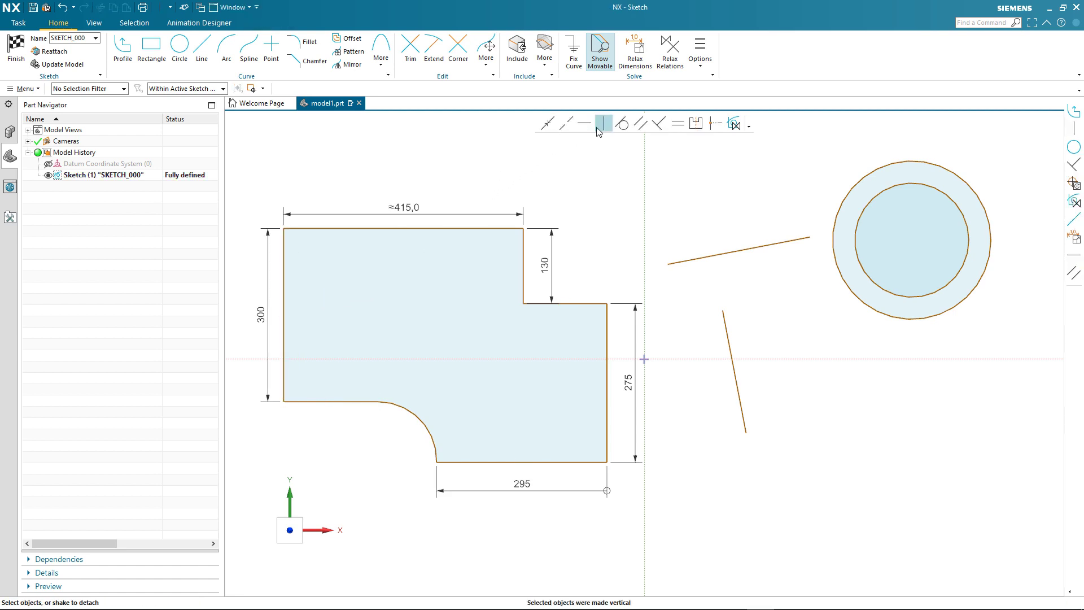
{"action": "left_click", "coordinate": [283, 402]}
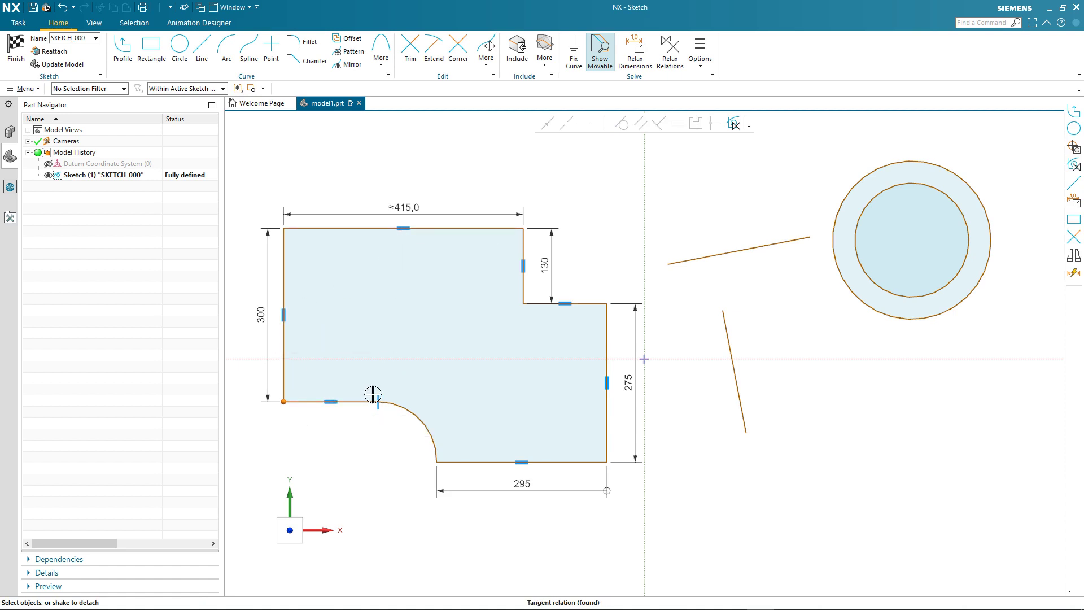
{"action": "left_click", "coordinate": [373, 393]}
Change the bottom dimension from 295 back to 280, pulling the lower-right edge inward
{"action": "double_click", "coordinate": [494, 491]}
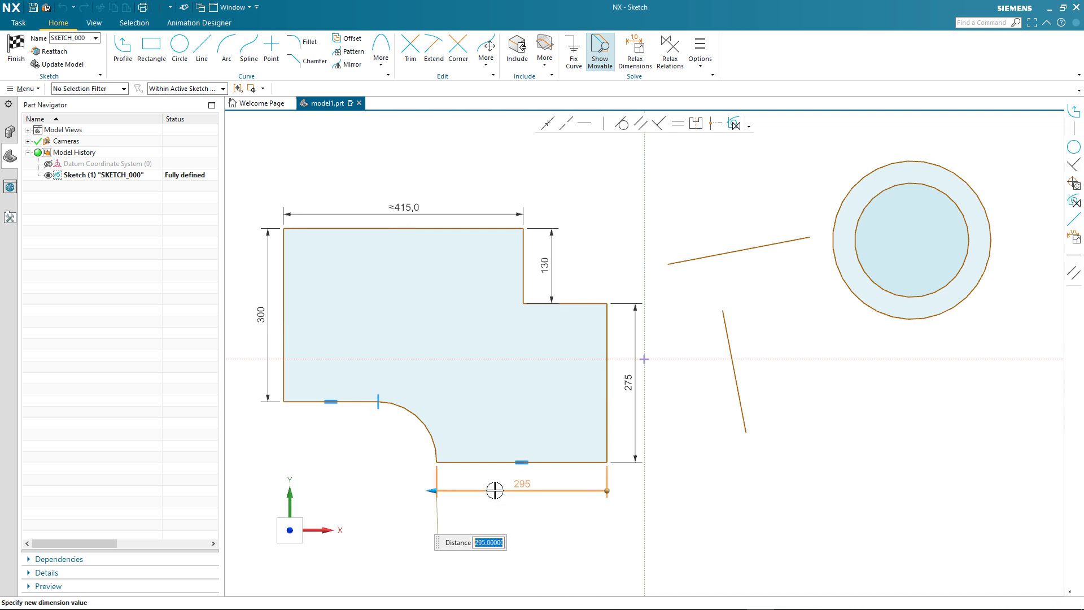
{"action": "right_click", "coordinate": [600, 493]}
{"action": "left_click", "coordinate": [632, 495]}
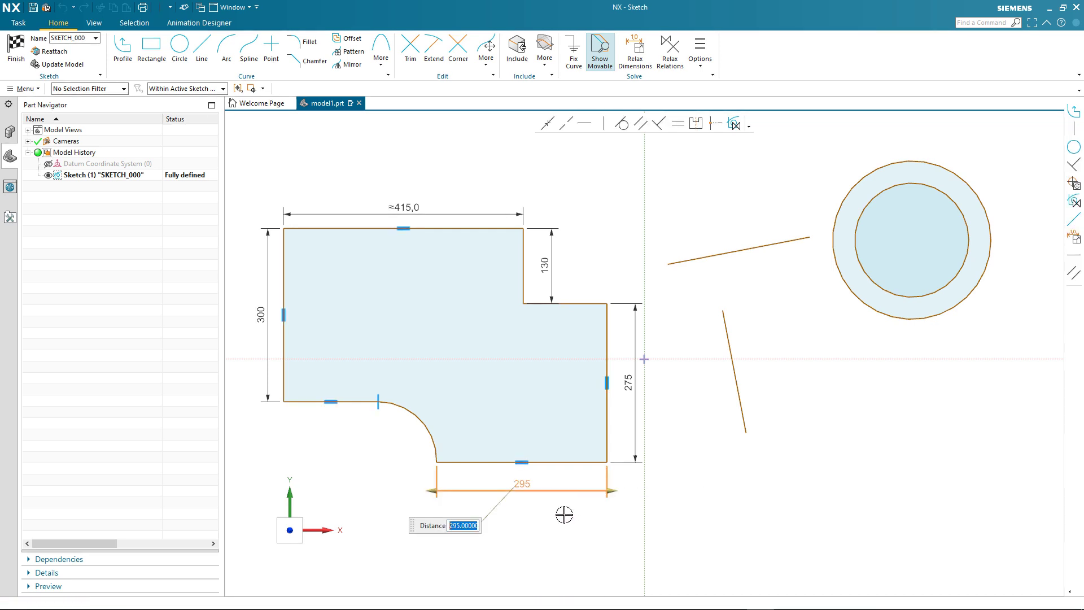
{"action": "right_click", "coordinate": [611, 490]}
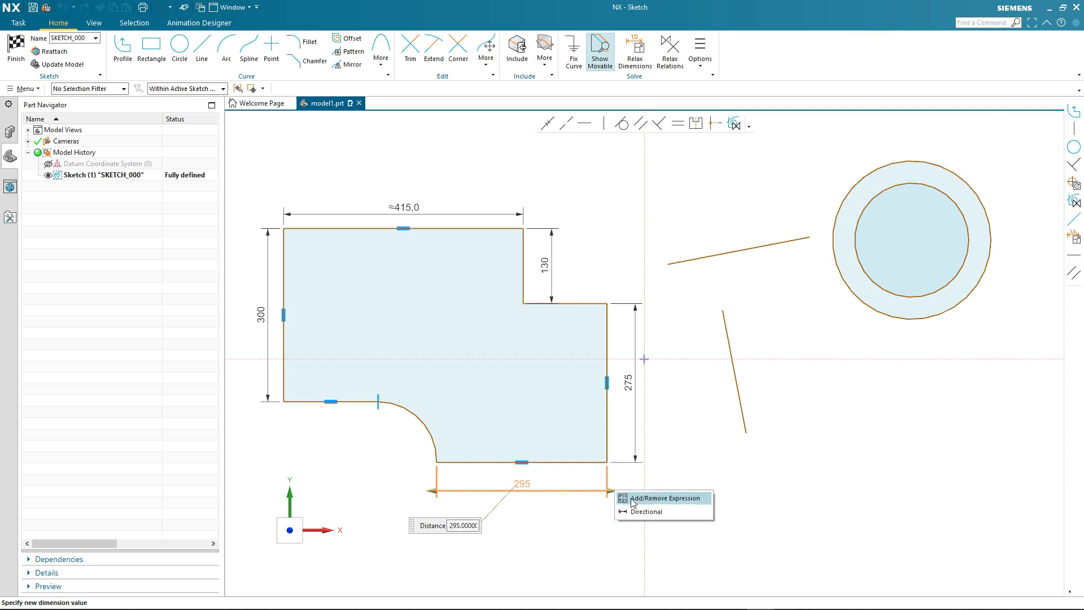
{"action": "key", "text": "Escape"}
{"action": "mouse_move", "coordinate": [617, 489]}
{"action": "left_mouse_down"}
{"action": "mouse_move", "coordinate": [631, 490]}
{"action": "mouse_move", "coordinate": [600, 491]}
{"action": "left_mouse_up"}
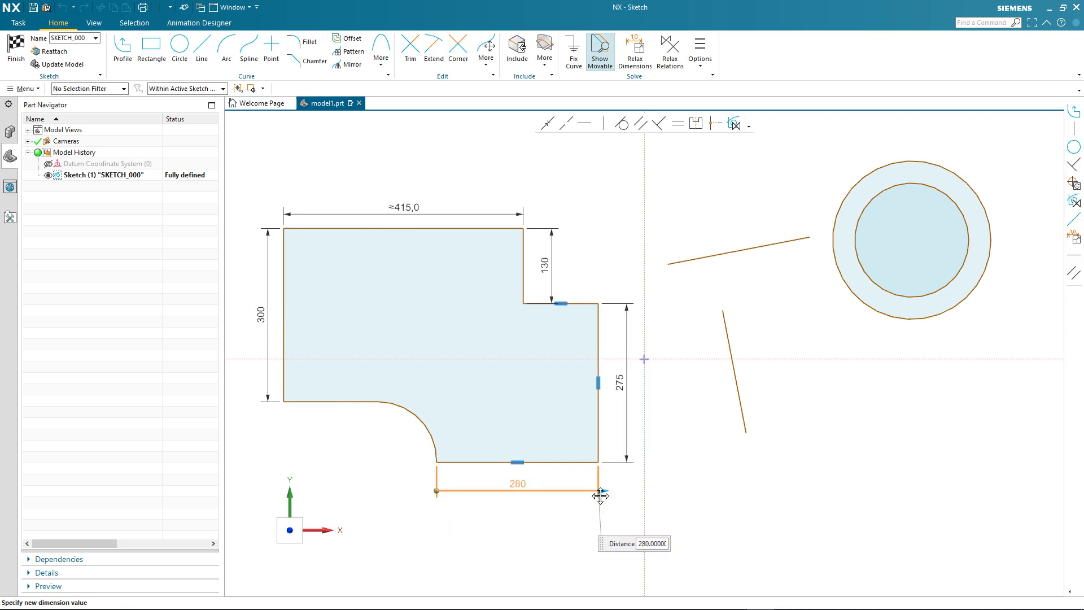
{"action": "left_click", "coordinate": [507, 535]}
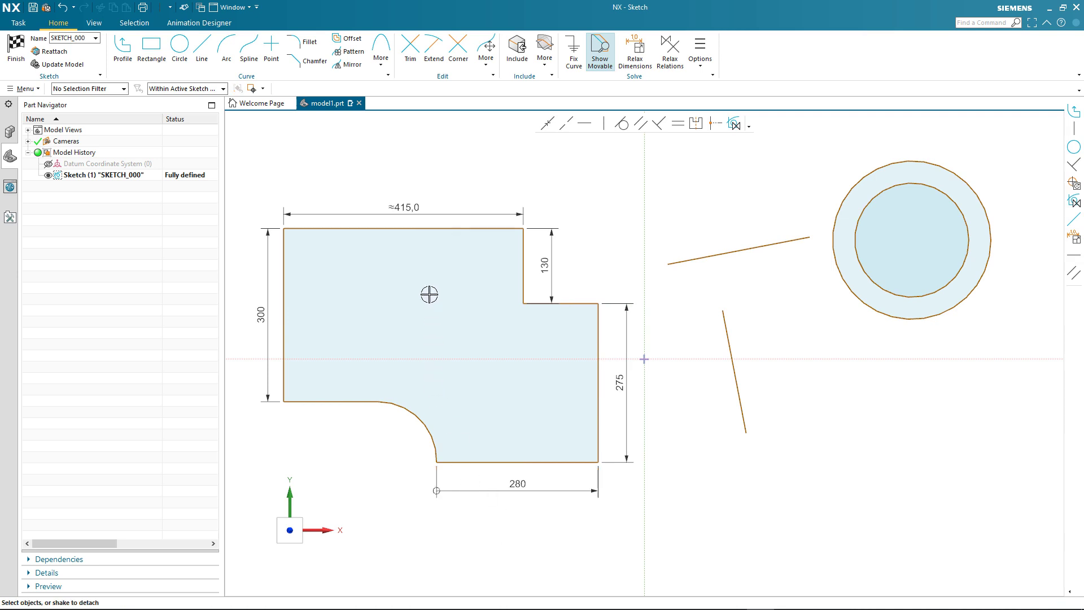
Convert the ≈415 top width dimension into expression p6
{"action": "right_click", "coordinate": [409, 207]}
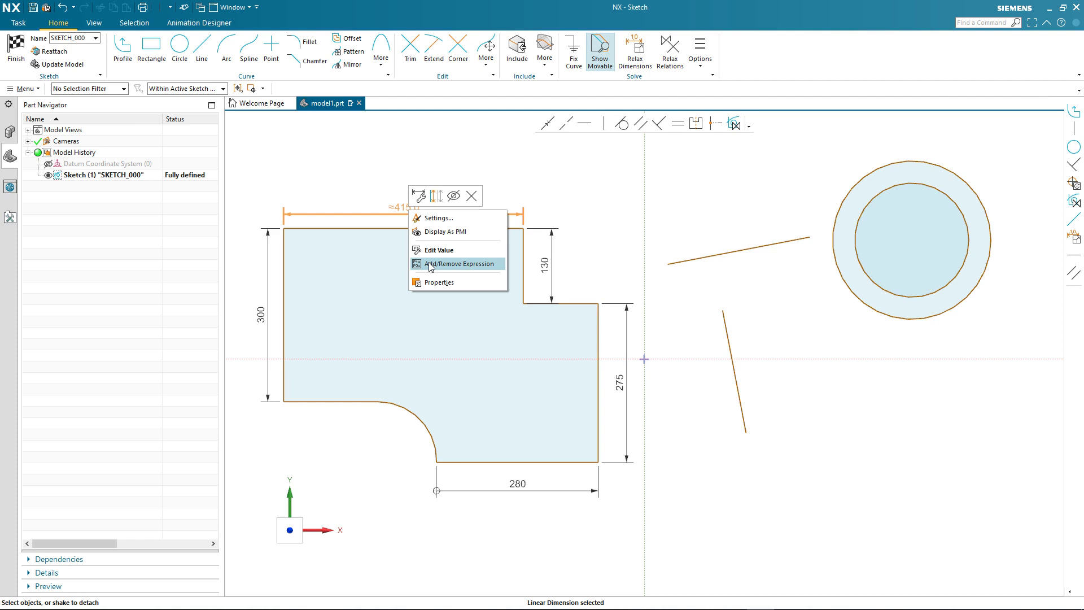
{"action": "left_click", "coordinate": [431, 265]}
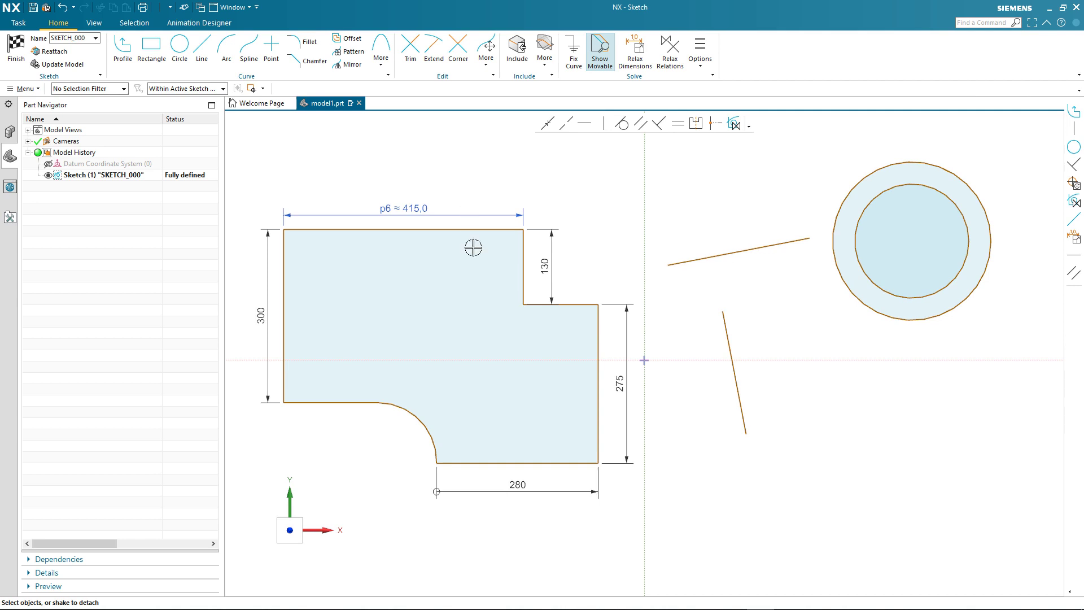
{"action": "left_click", "coordinate": [597, 322]}
{"action": "mouse_move", "coordinate": [598, 323]}
{"action": "left_mouse_down"}
{"action": "mouse_move", "coordinate": [561, 334]}
{"action": "mouse_move", "coordinate": [695, 310]}
{"action": "mouse_move", "coordinate": [834, 430]}
{"action": "left_mouse_up"}
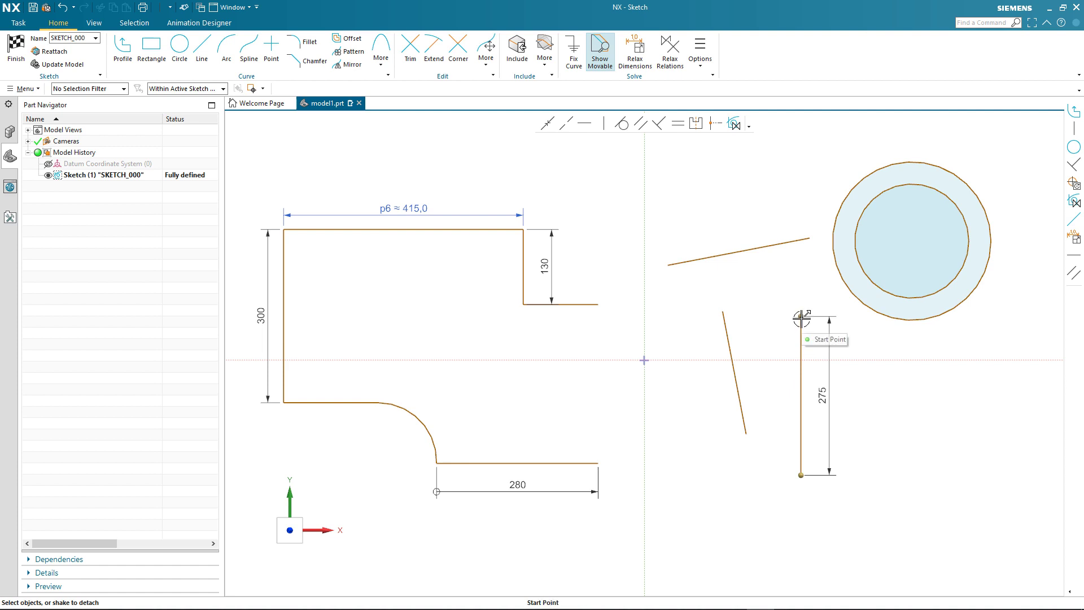
{"action": "left_click_drag", "start_coordinate": [801, 319], "coordinate": [600, 311]}
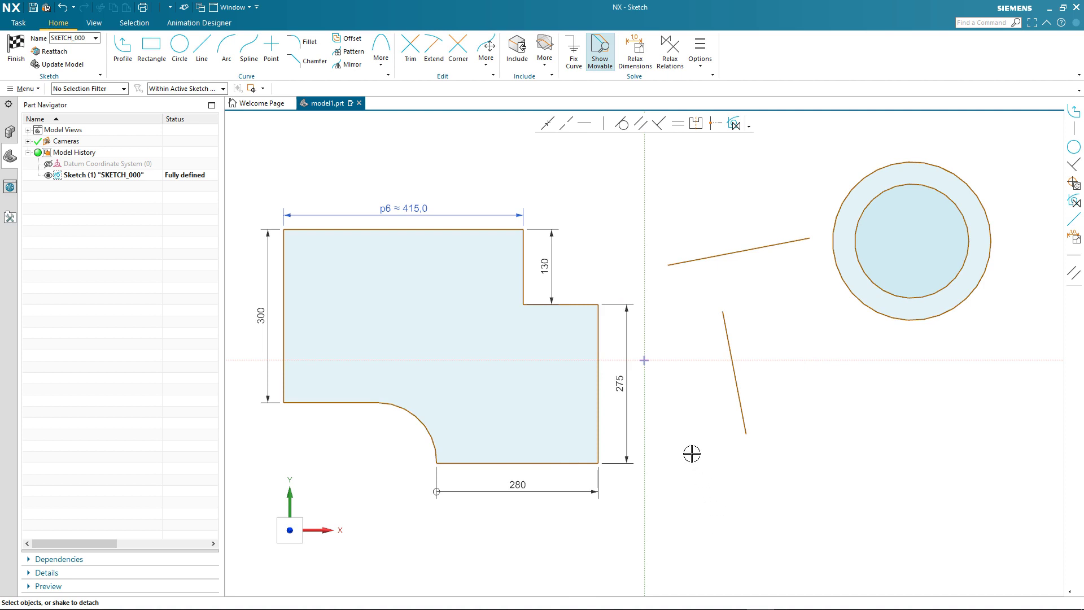
{"action": "left_click_drag", "start_coordinate": [566, 464], "coordinate": [567, 466]}
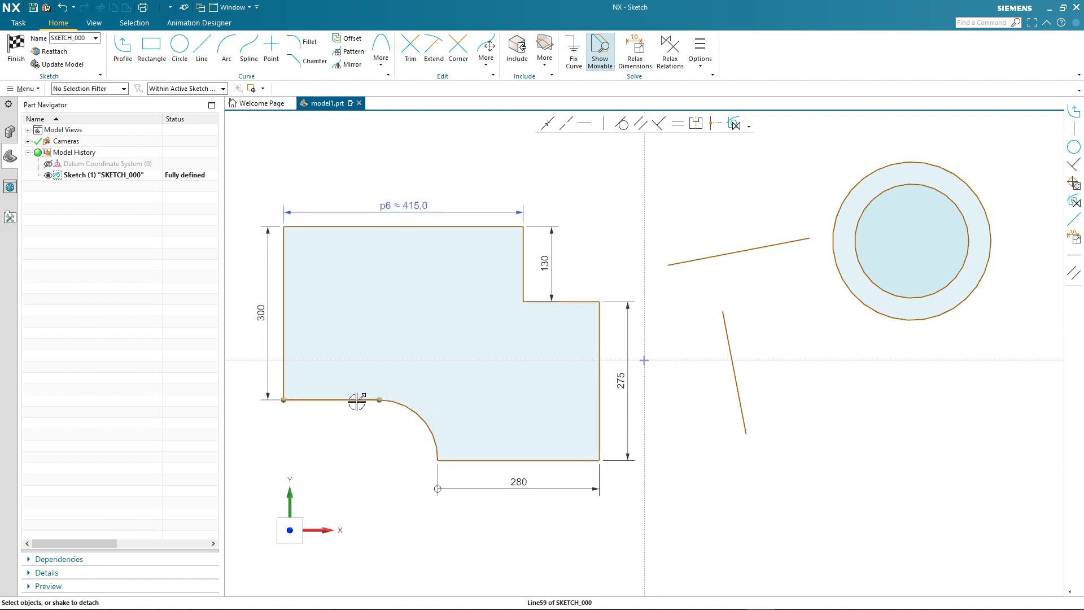
Dimension the profile's offsets to the sketch axes: ≈215,0 from the bottom edge and ≈67,4 from the right edge
{"action": "left_click_drag", "start_coordinate": [356, 402], "coordinate": [413, 431]}
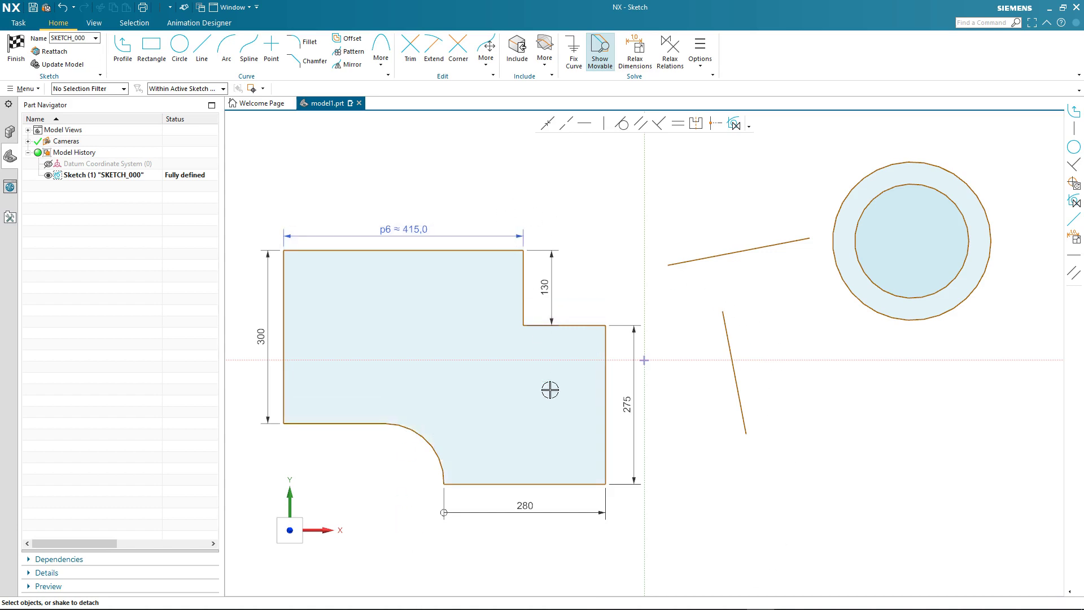
{"action": "left_click", "coordinate": [574, 360]}
{"action": "left_click", "coordinate": [579, 420]}
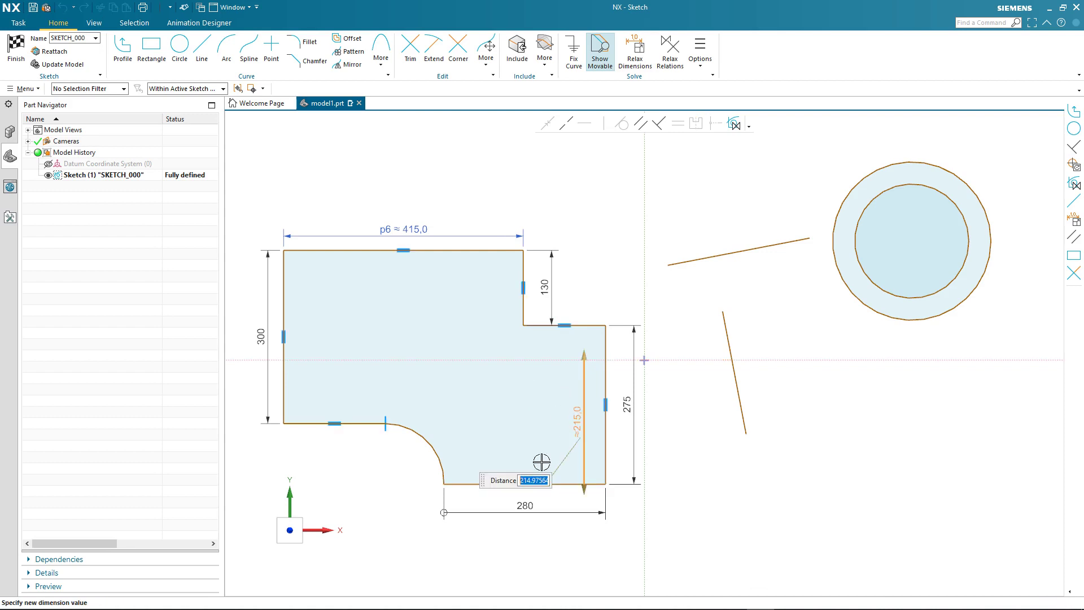
{"action": "key", "text": "Return"}
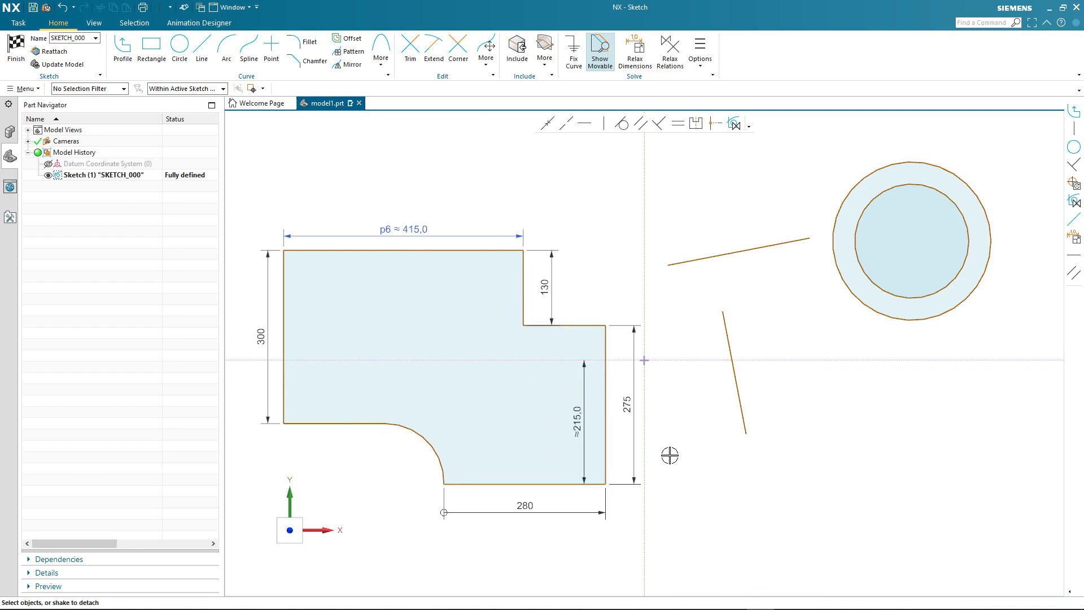
{"action": "left_click", "coordinate": [631, 463]}
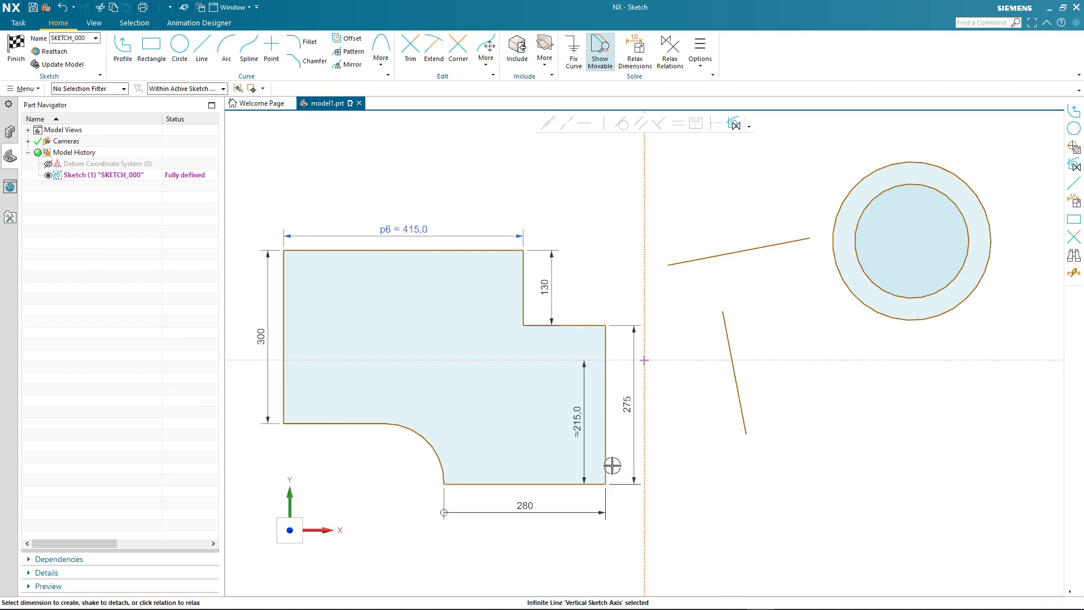
{"action": "left_click", "coordinate": [680, 465]}
{"action": "left_click", "coordinate": [680, 465]}
{"action": "key", "text": "Return"}
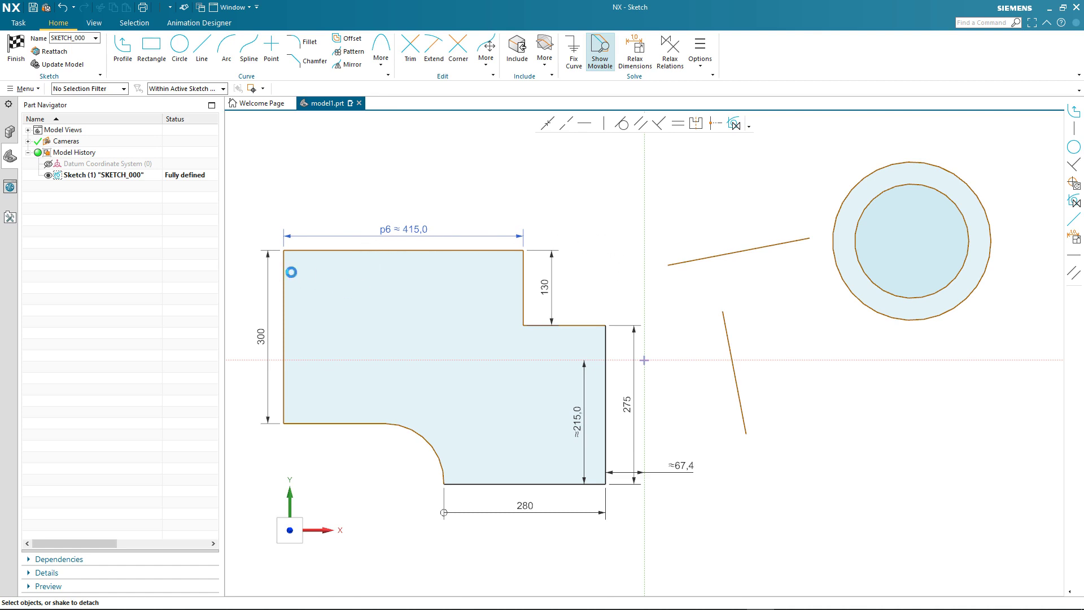
Add the ≈557,6 overall width dimension and the R≈101,2 arc radius
{"action": "left_click", "coordinate": [284, 274]}
{"action": "left_click", "coordinate": [606, 341]}
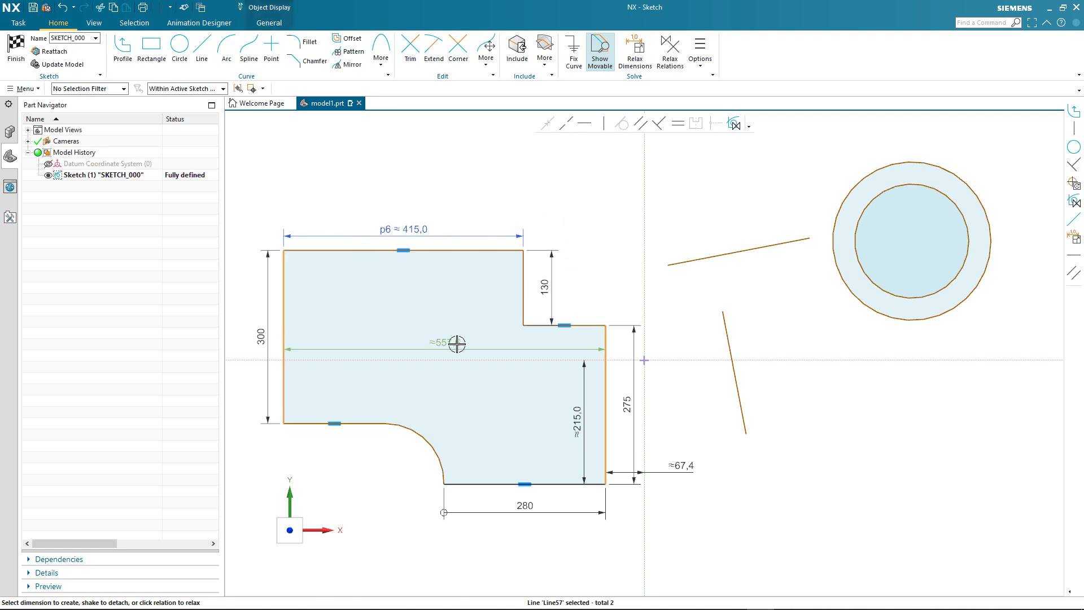
{"action": "left_click", "coordinate": [620, 192]}
{"action": "key", "text": "Return"}
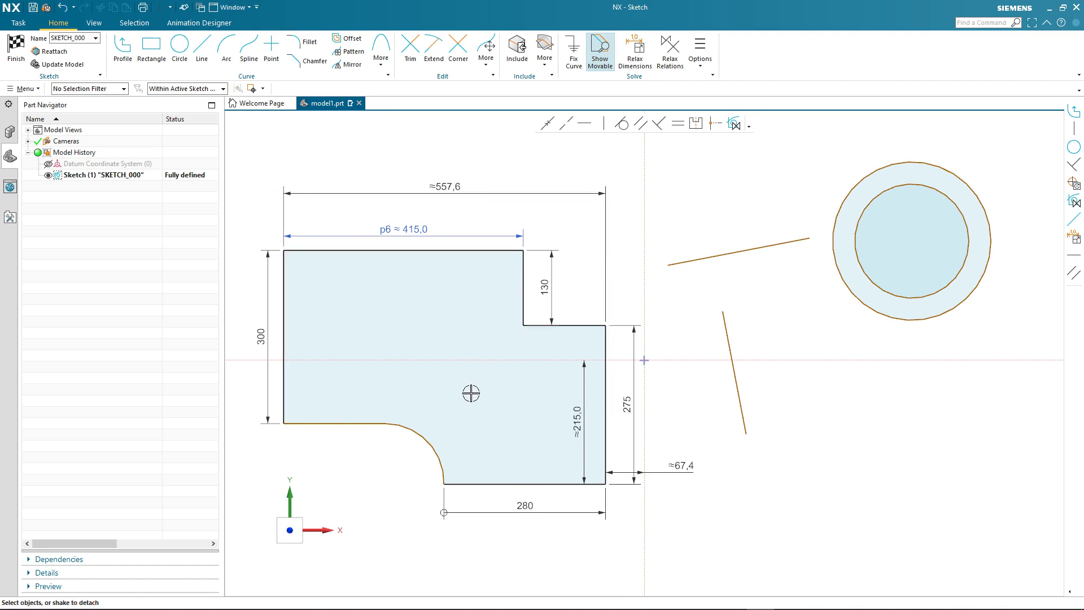
{"action": "left_click", "coordinate": [433, 436]}
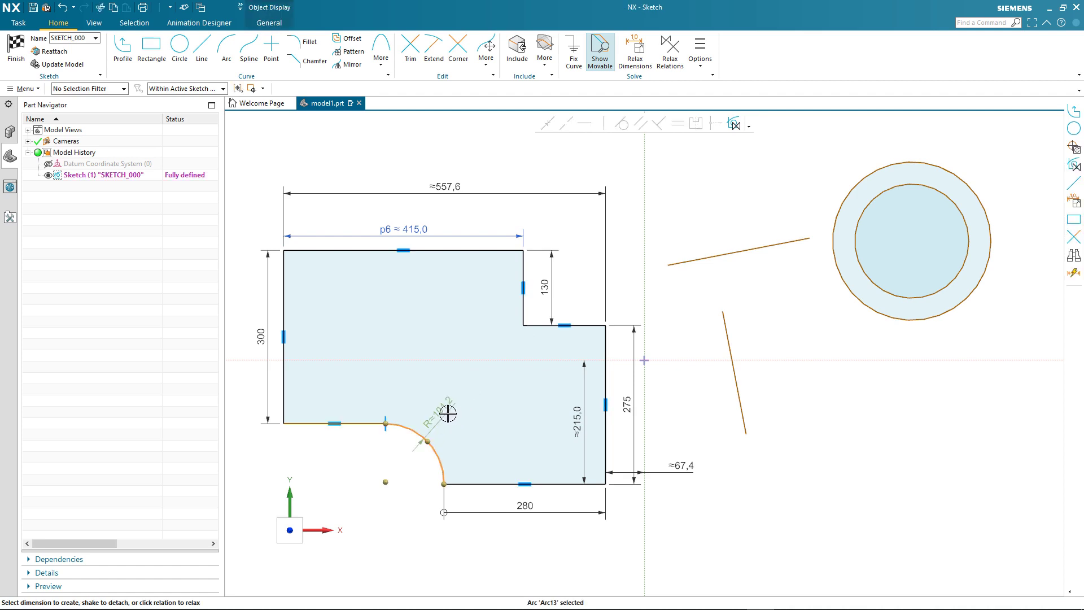
{"action": "left_click", "coordinate": [457, 403]}
{"action": "left_click", "coordinate": [359, 467]}
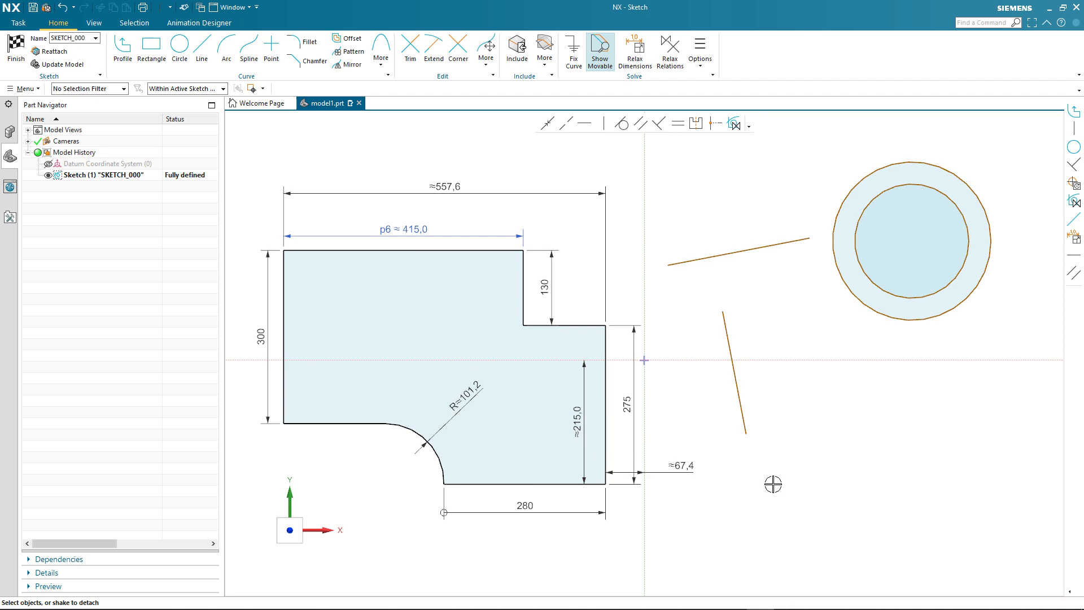
Delete the stray circles and lines, finish the sketch, and view SKETCH_000 in Modeling
{"action": "key", "text": "Delete"}
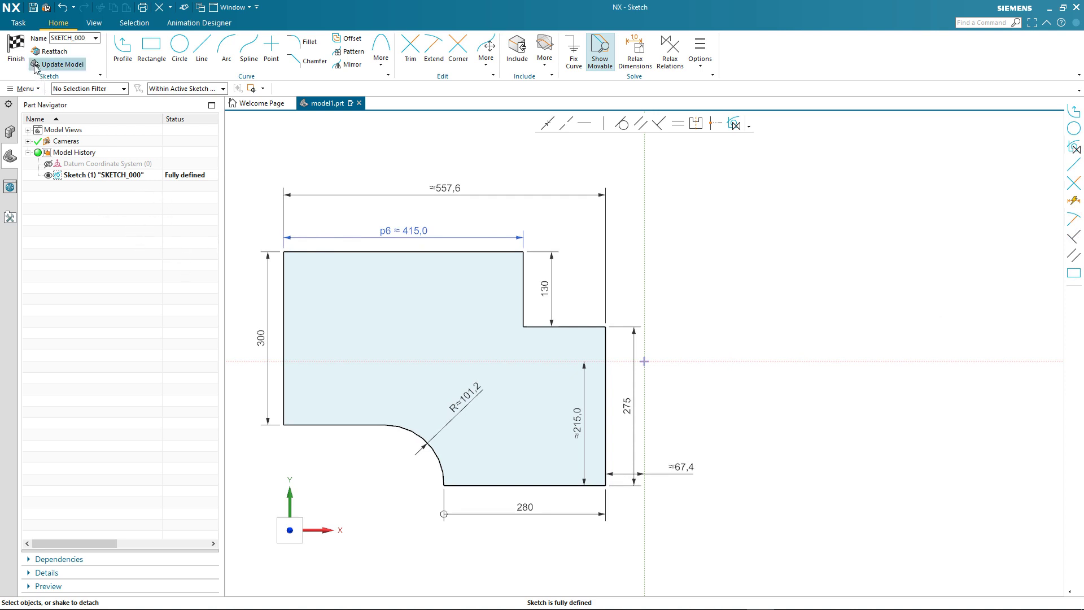
{"action": "left_click", "coordinate": [16, 50]}
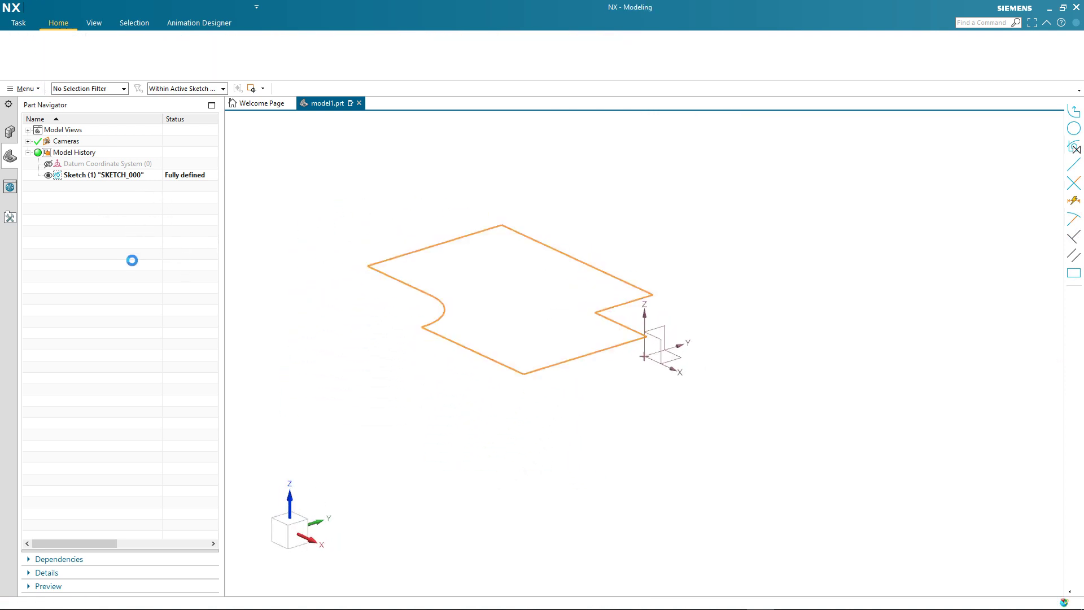
{"action": "left_click", "coordinate": [136, 265]}
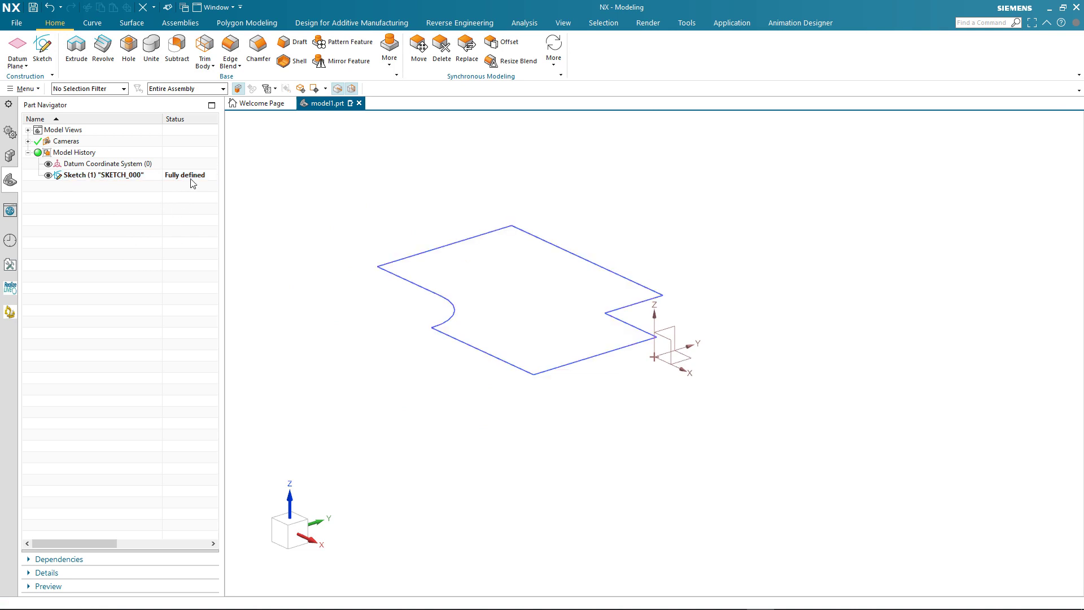
{"action": "left_click", "coordinate": [197, 175]}
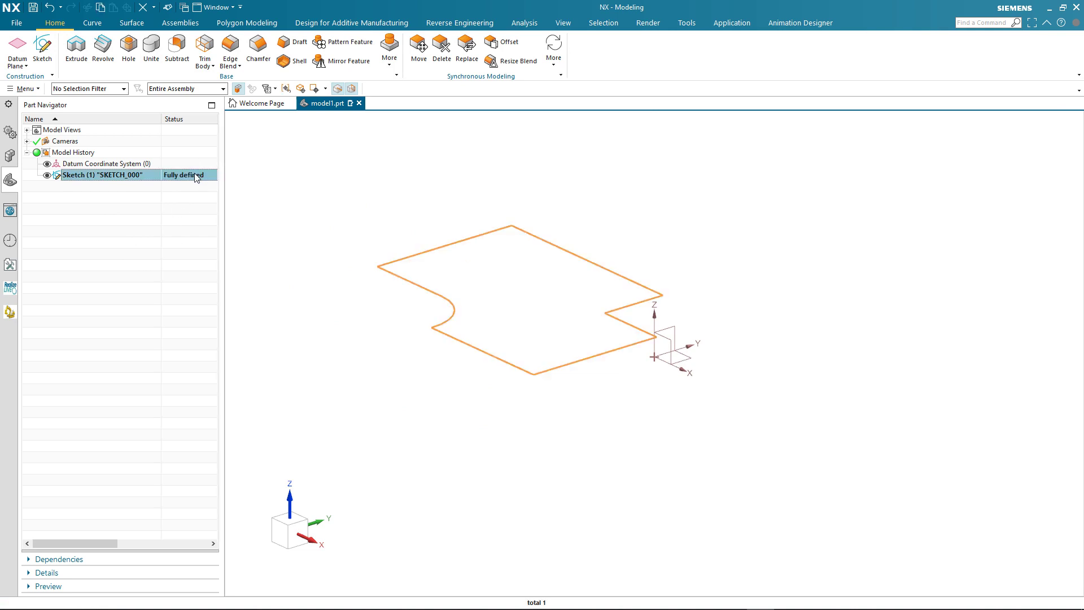
{"action": "left_click", "coordinate": [189, 217]}
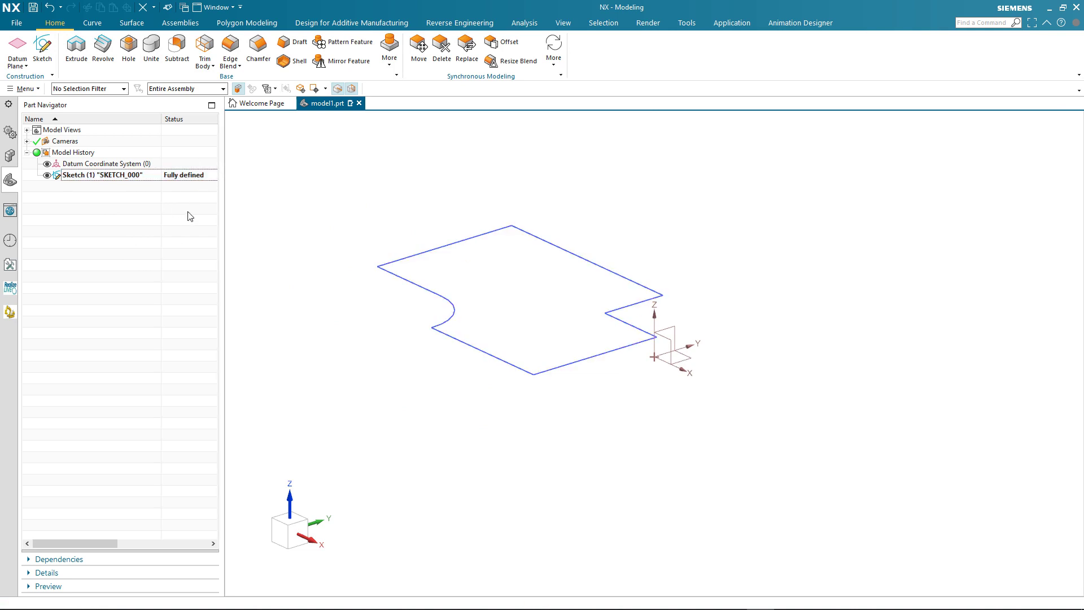